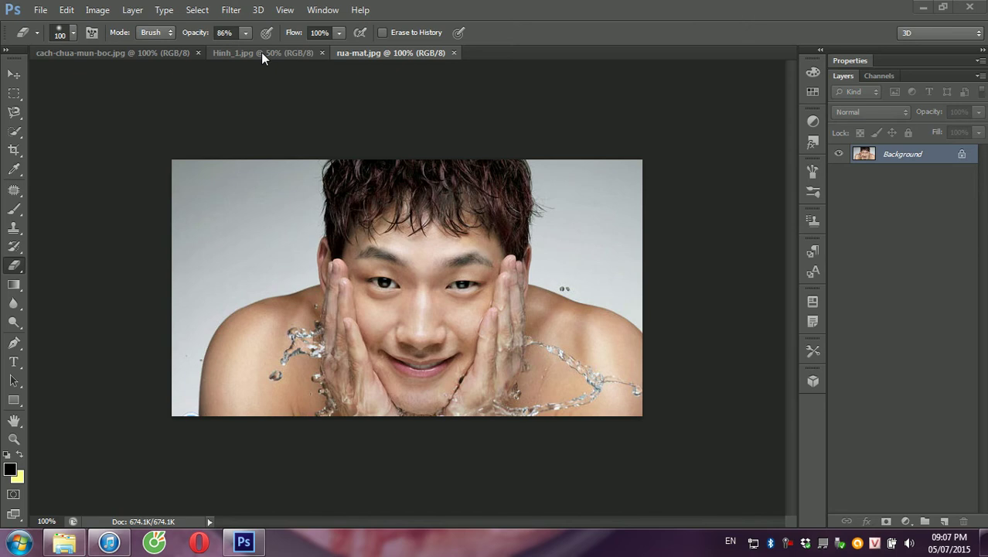
Step: Bring the Hinh_1.jpg portrait of the young man to the front
left_click(261, 52)
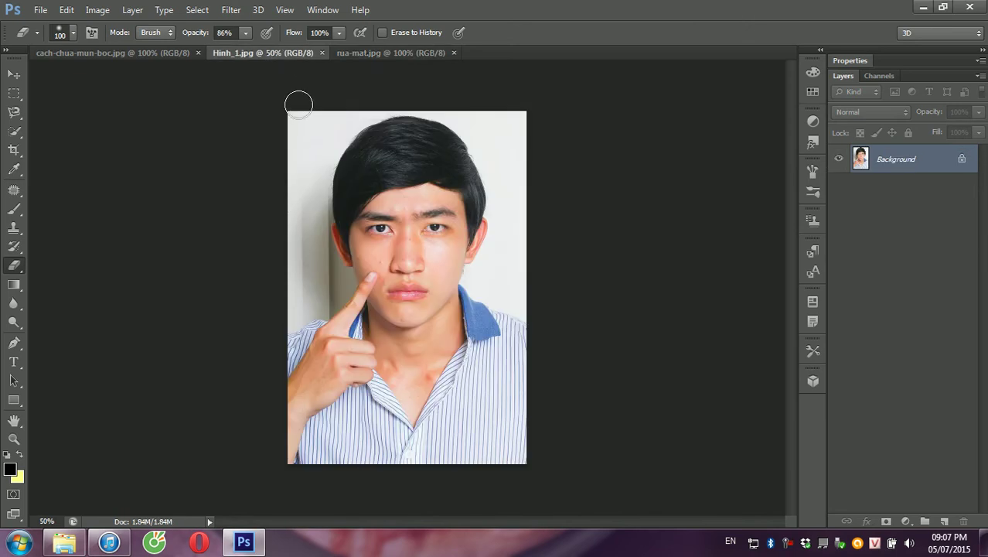
Step: Zoom in on the young man's face and select the Spot Healing Brush Tool
key("ctrl+plus")
key("ctrl+plus")
key("ctrl+plus")
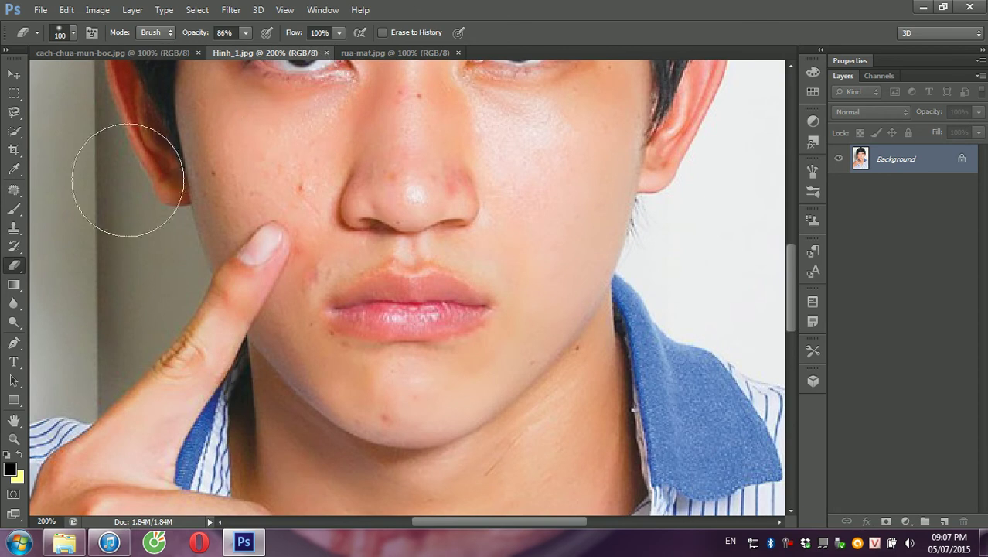
left_click(12, 198)
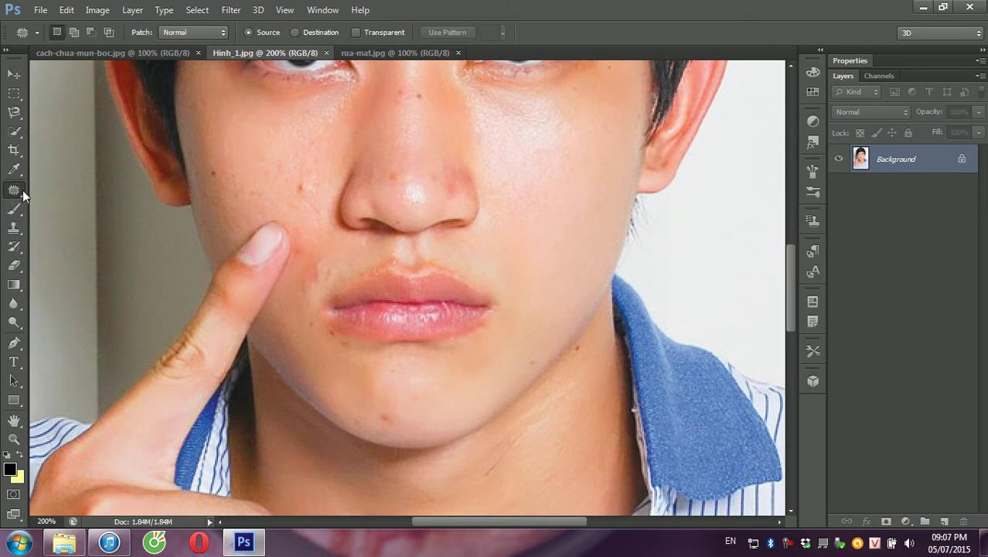
right_click(19, 195)
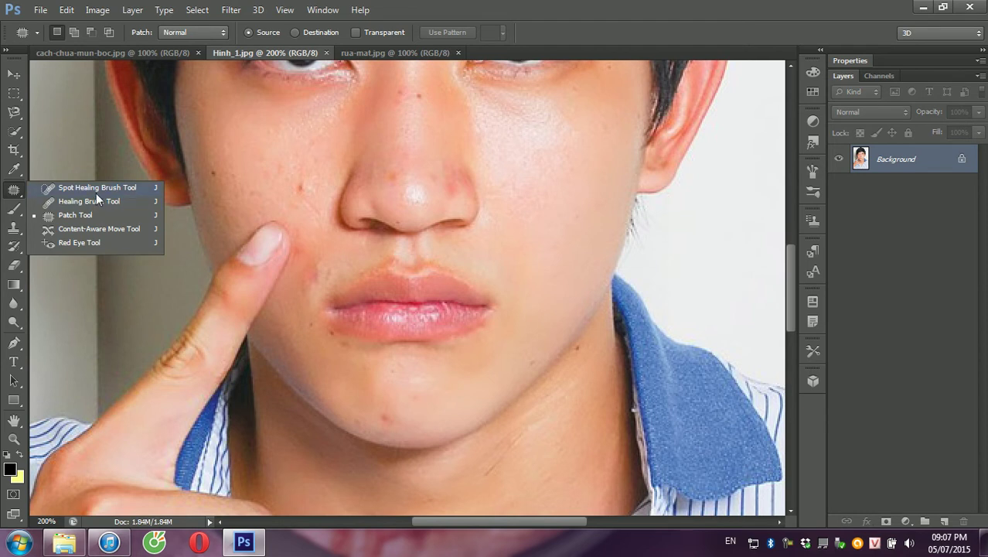
left_click(98, 191)
Step: Spot-heal the blemishes on the cheek, nose bridge, nose side, nose tip and chin
left_click(302, 189)
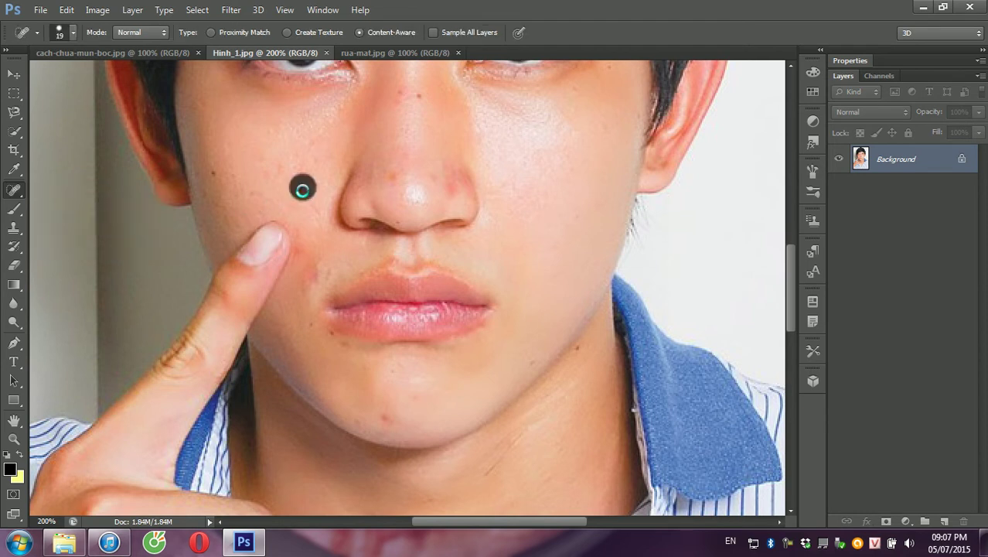
left_click(415, 95)
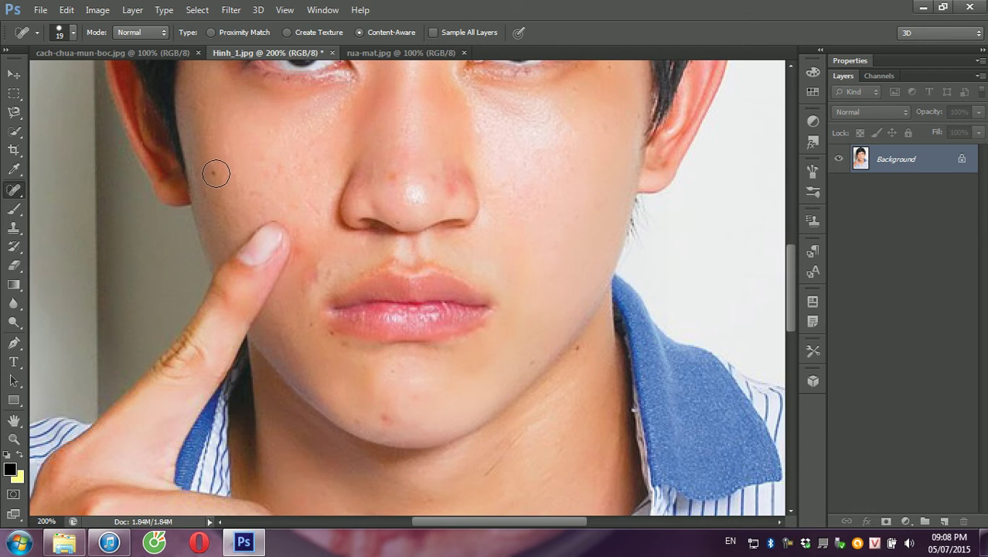
left_click(216, 173)
left_click(384, 417)
left_click(315, 263)
left_click(463, 175)
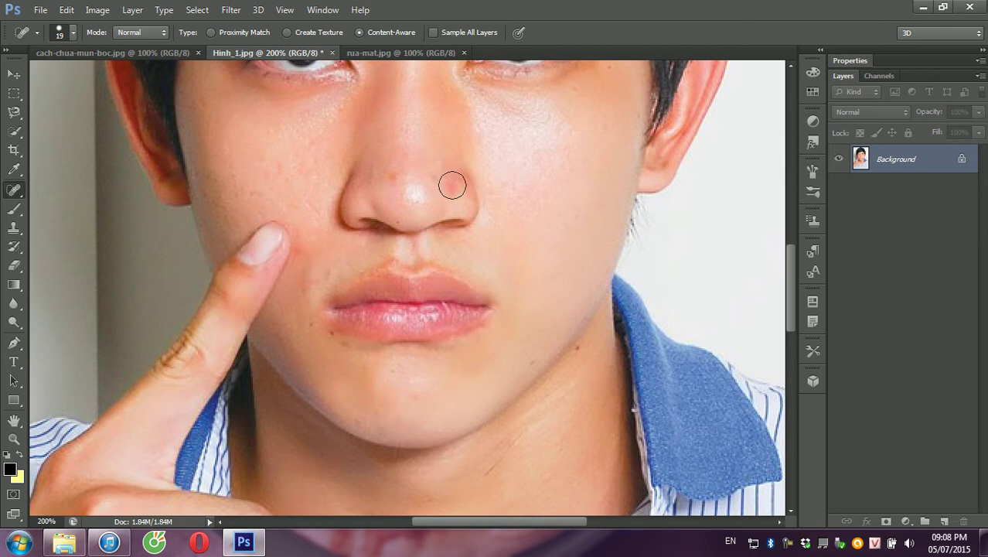
left_click(397, 178)
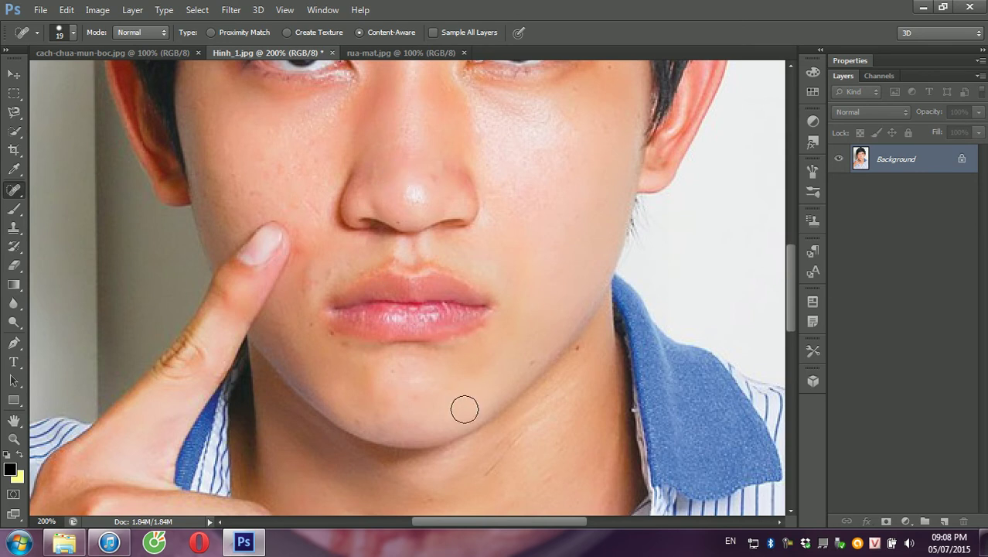
Step: Enlarge the healing brush to 20 px, heal the spot beside the nose, and close Hinh_1.jpg
scroll(487, 232, "up", 2)
scroll(484, 221, "up", 1)
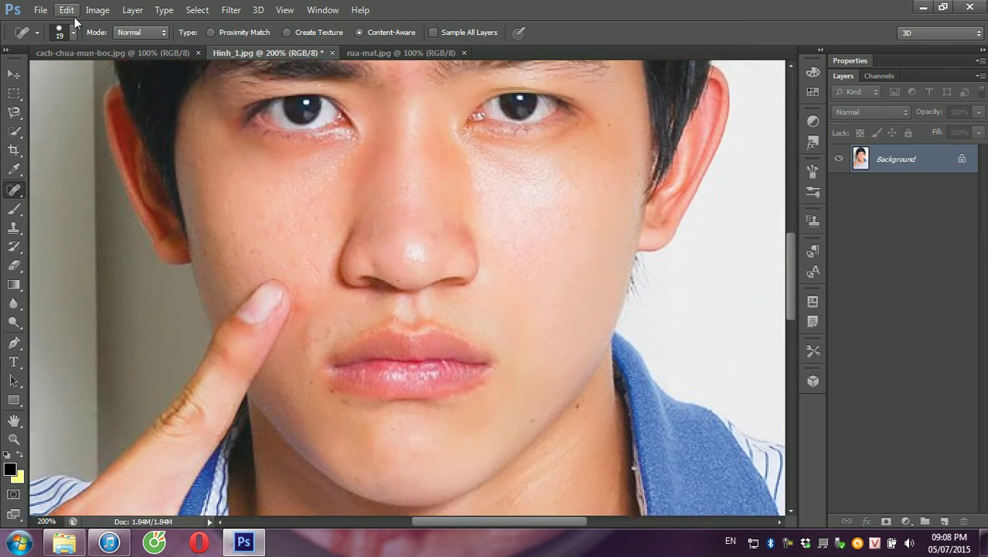
left_click(73, 32)
left_click(40, 73)
left_click_drag(40, 74, 44, 74)
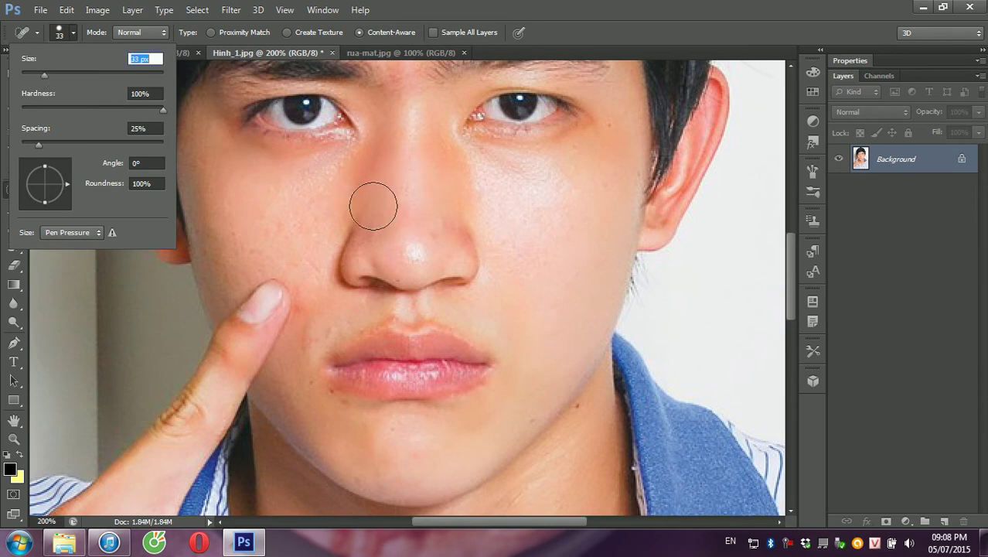
left_click(469, 235)
scroll(531, 309, "up", 1)
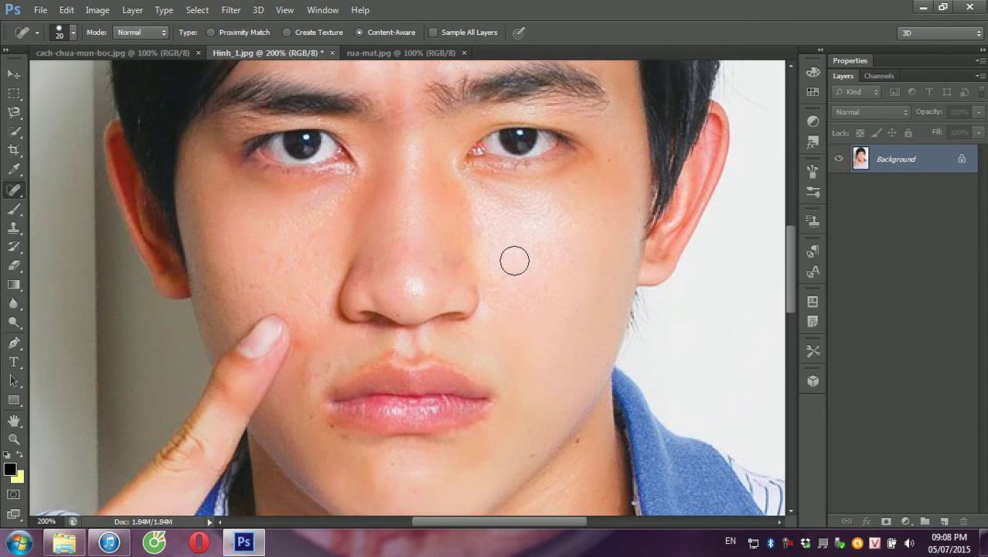
scroll(464, 201, "up", 1)
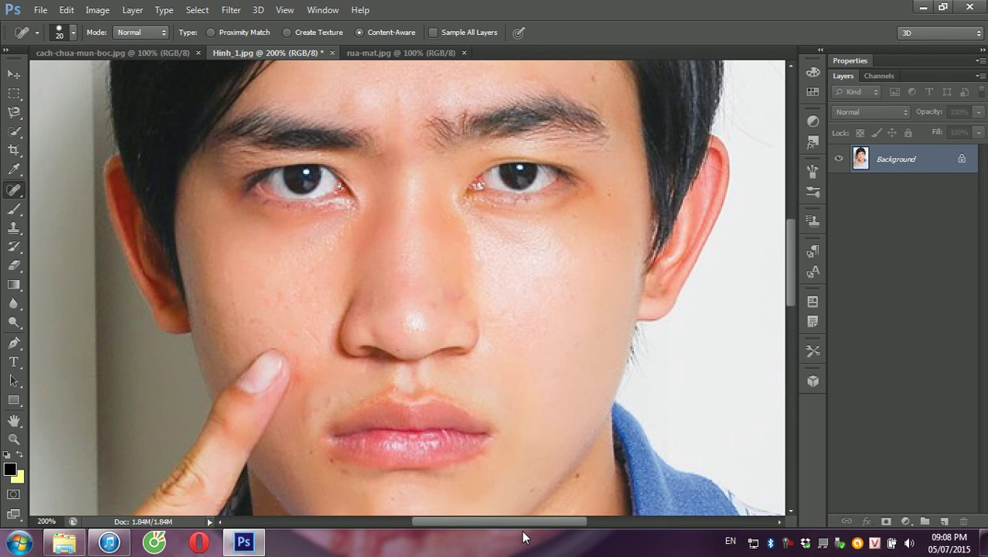
left_click(331, 52)
Step: Discard Hinh_1.jpg's changes, select the Patch Tool, and bring up cach-chua-mun-boc.jpg
left_click(499, 216)
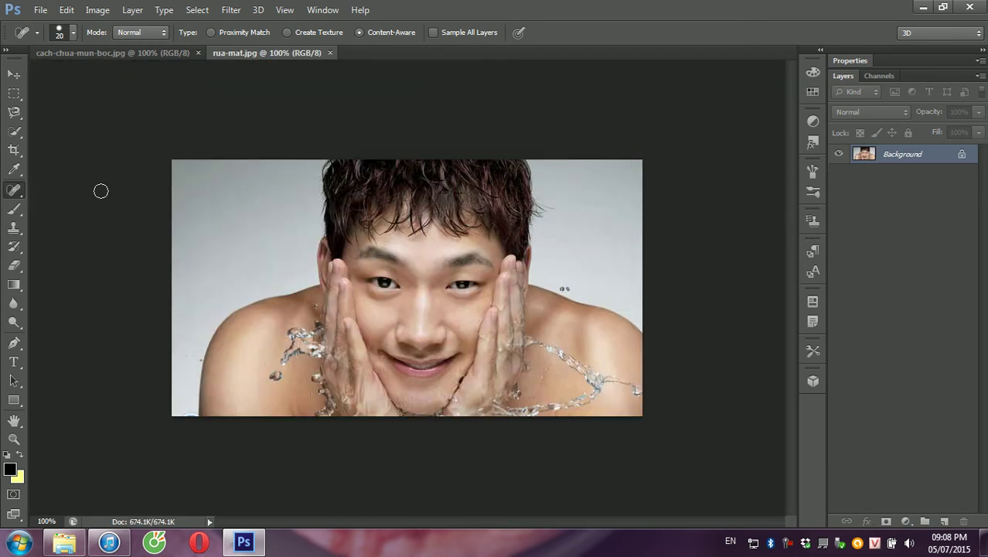
right_click(16, 197)
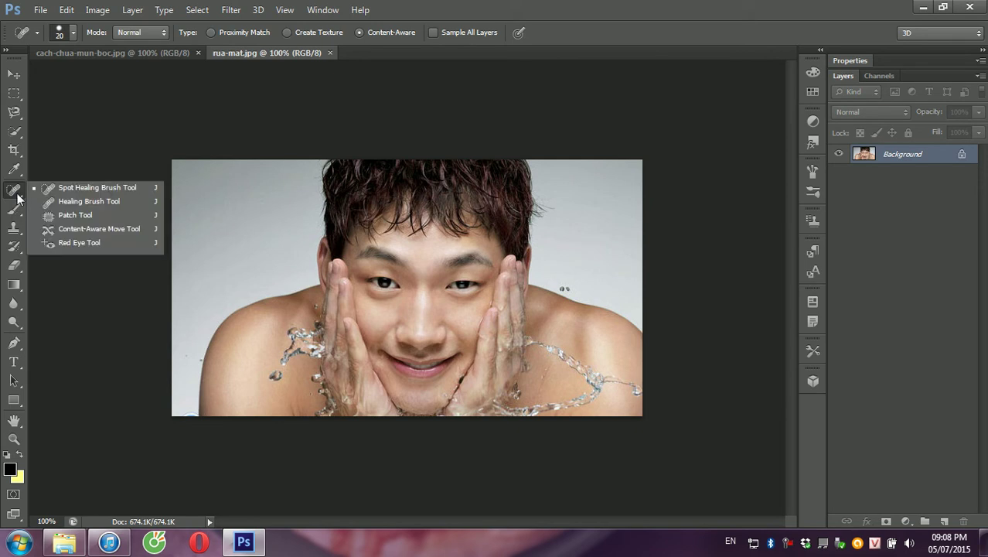
left_click(67, 216)
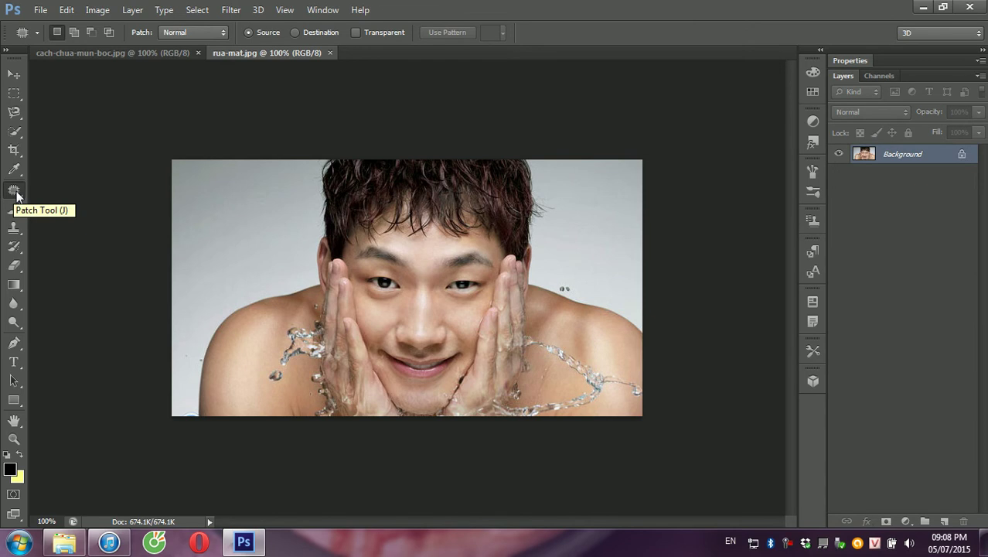
left_click(107, 53)
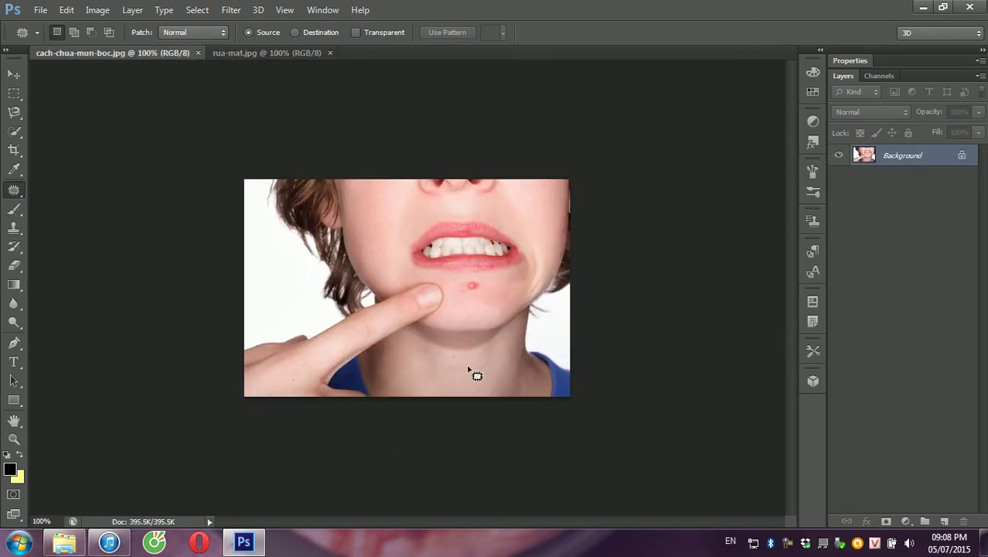
Step: Outline the chin pimple with the Patch Tool, undoing the first mistaken patch
key("ctrl+plus")
key("ctrl+plus")
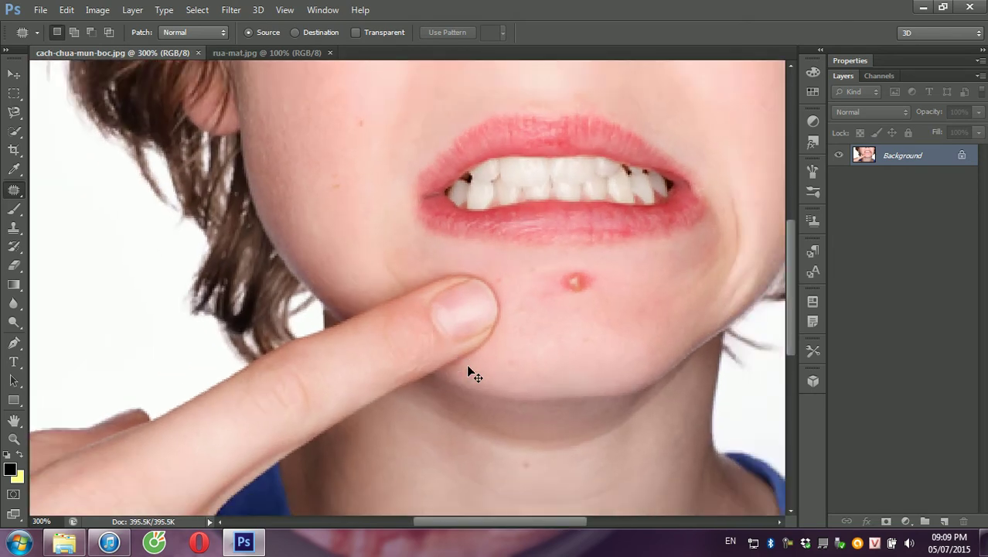
key("ctrl+minus")
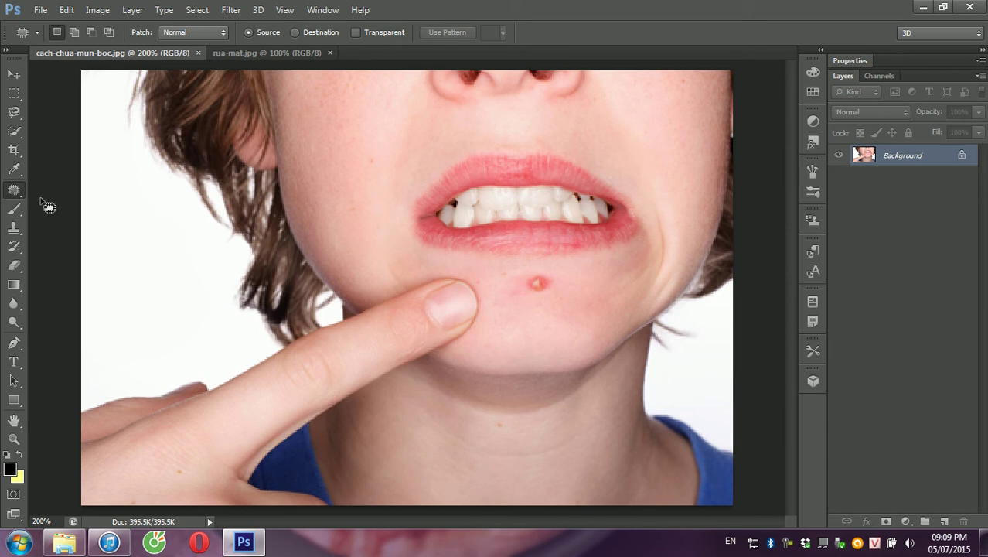
right_click(14, 190)
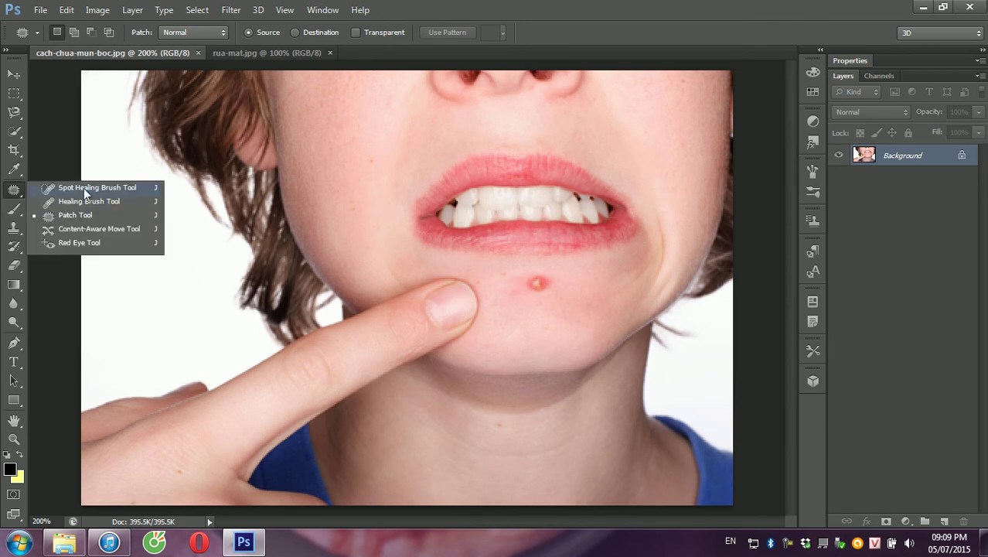
left_click(59, 214)
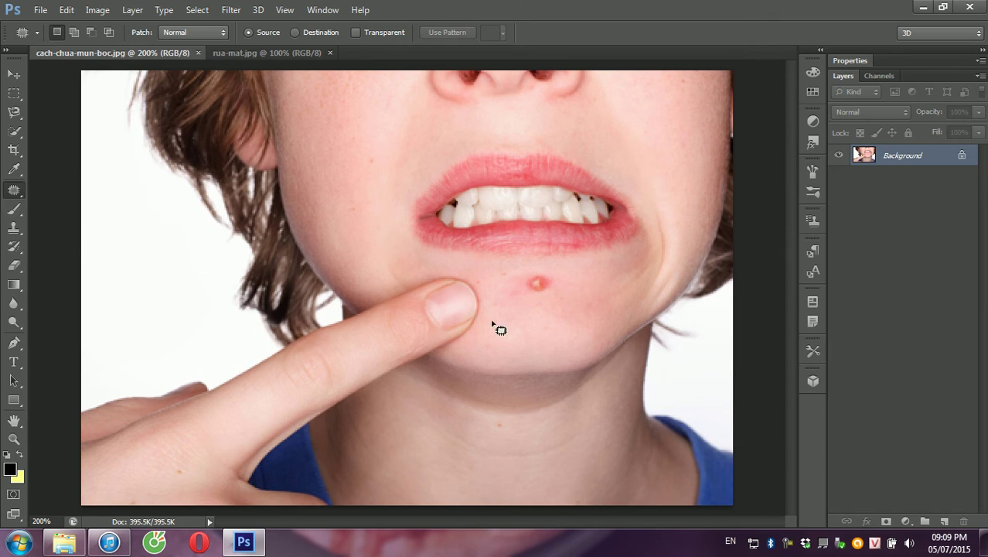
mouse_move(521, 297)
left_mouse_down()
mouse_move(565, 281)
mouse_move(534, 311)
mouse_move(522, 294)
mouse_move(564, 285)
mouse_move(576, 252)
mouse_move(569, 209)
left_mouse_up()
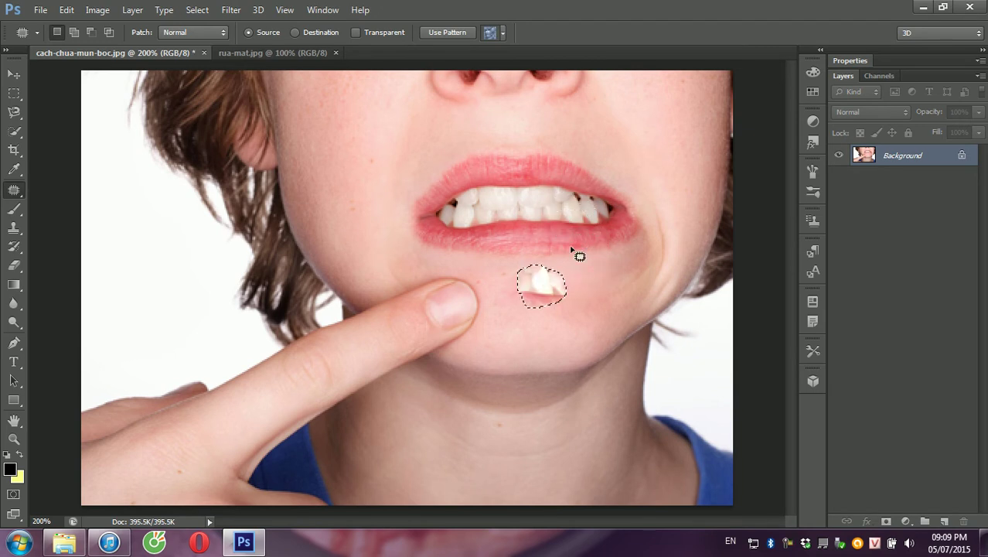
key("ctrl+s")
key("ctrl+z")
Step: Patch the chin pimple with clean skin, deselect, and compare before and after
mouse_move(551, 287)
left_mouse_down()
mouse_move(408, 134)
mouse_move(331, 120)
left_mouse_up()
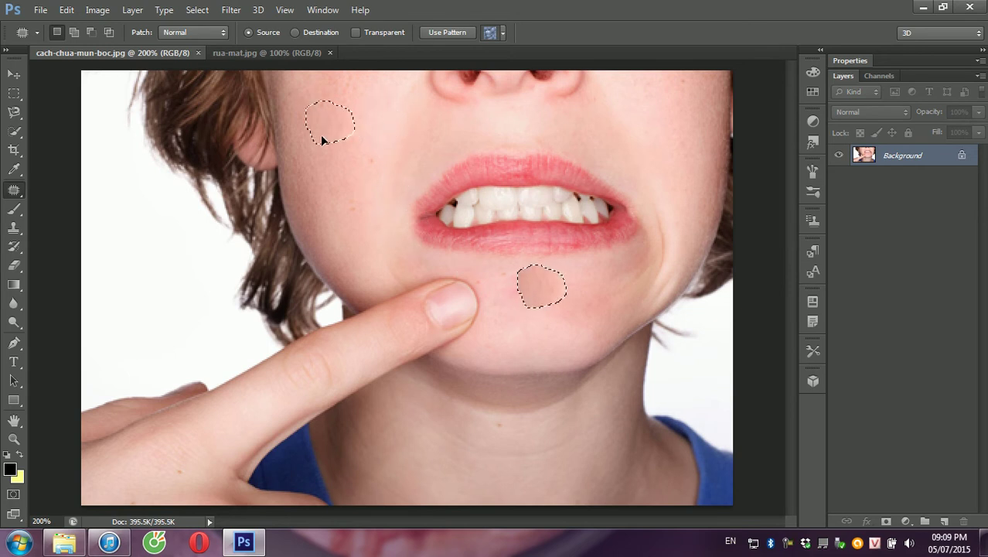
mouse_move(329, 119)
left_mouse_down()
mouse_move(468, 244)
mouse_move(419, 148)
mouse_move(516, 124)
mouse_move(510, 315)
mouse_move(521, 345)
mouse_move(499, 338)
left_mouse_up()
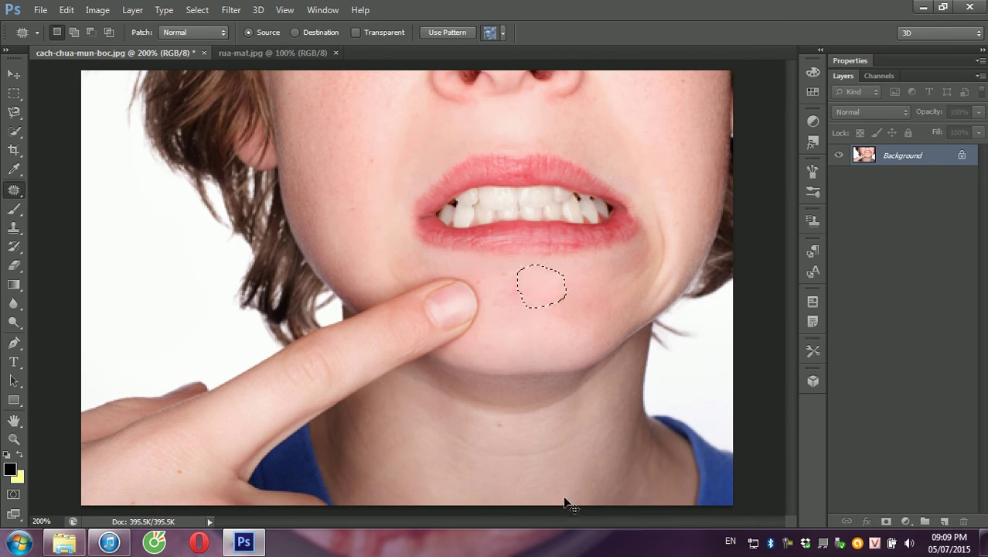
key("ctrl+d")
key("ctrl+z")
key("ctrl+d")
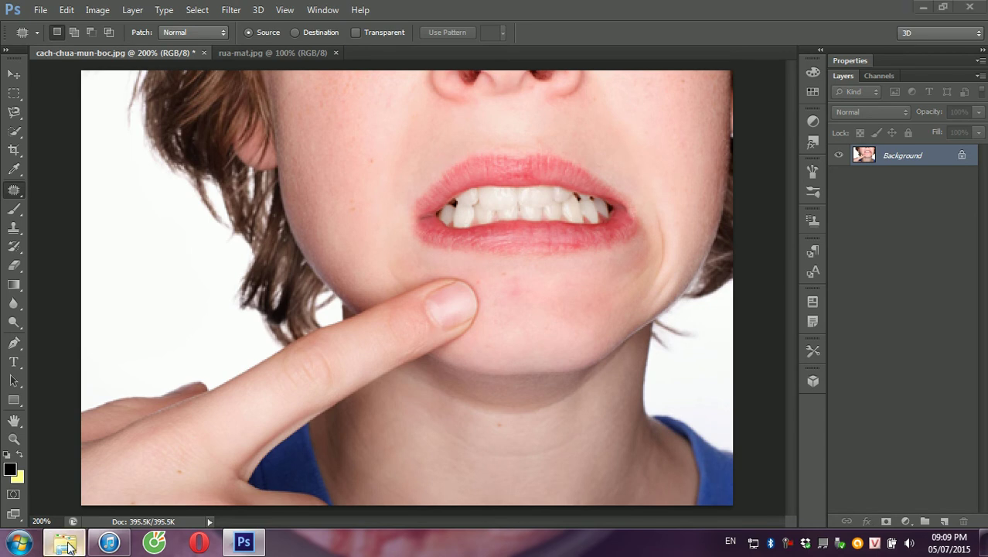
left_click(143, 459)
Step: Drag mun.jpg from Explorer into Photoshop and close cach-chua-mun-boc.jpg without saving
left_click(295, 264)
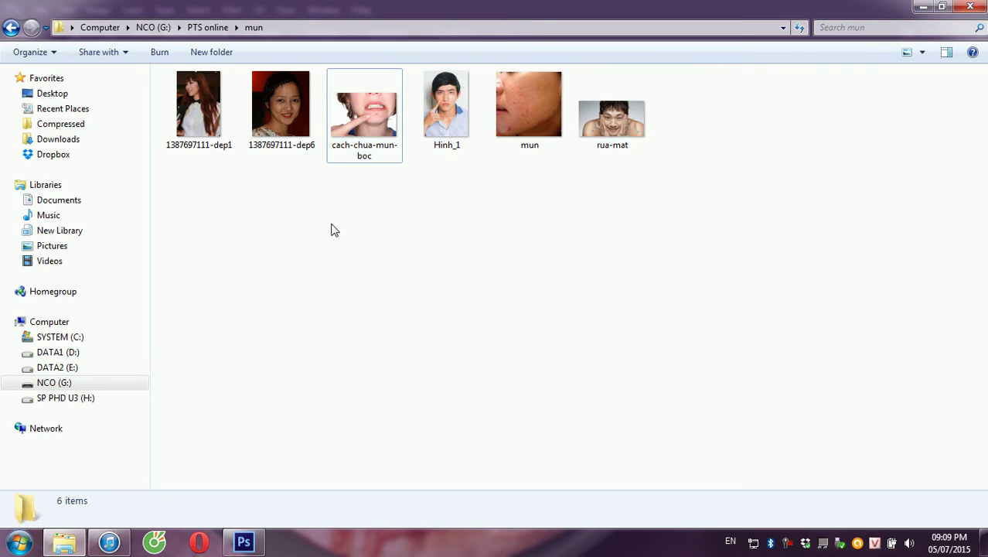
left_click_drag(517, 106, 243, 538)
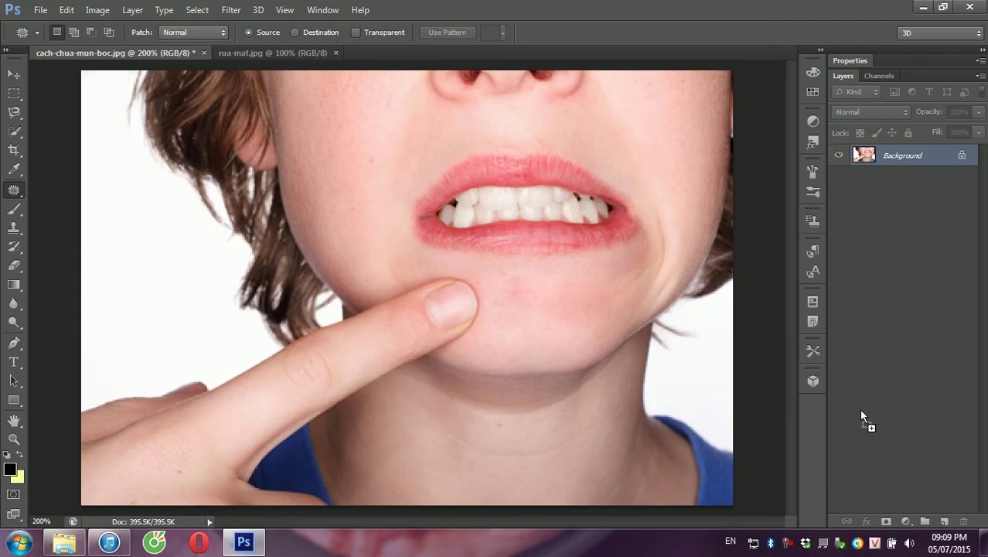
left_click_drag(244, 537, 859, 408)
left_click(204, 53)
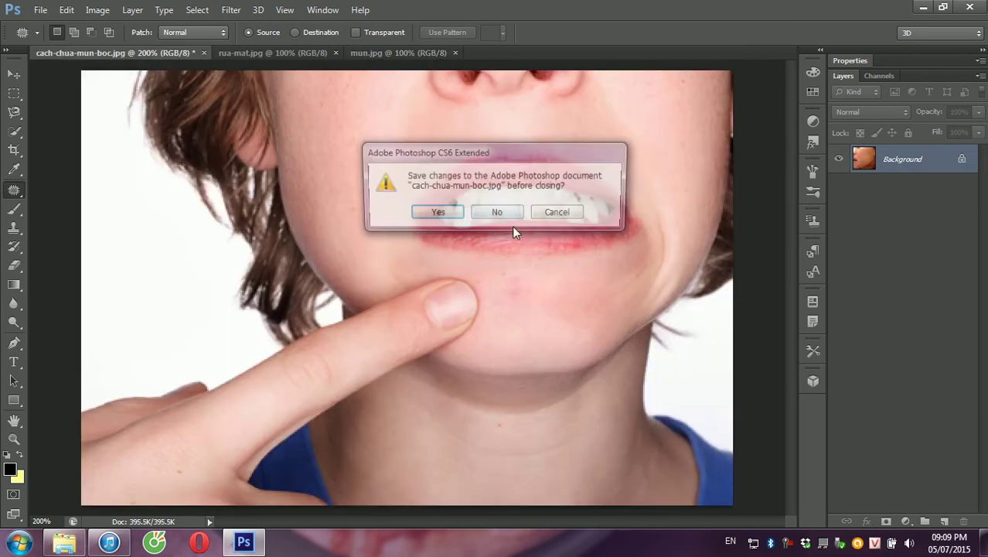
left_click(499, 214)
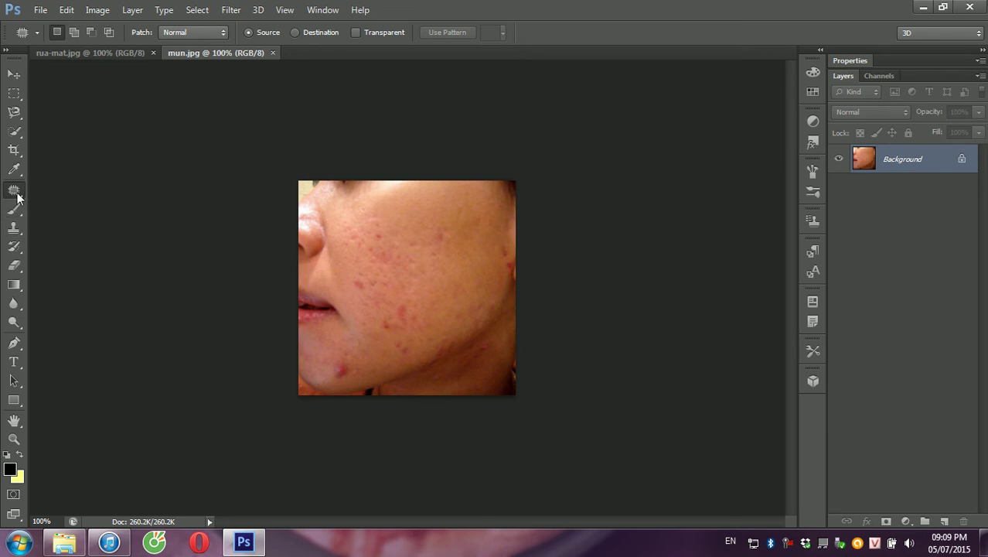
Step: Zoom in on mun.jpg and patch the red jawline pimple with clean skin above it
left_click_drag(351, 369, 351, 359)
key("ctrl+plus")
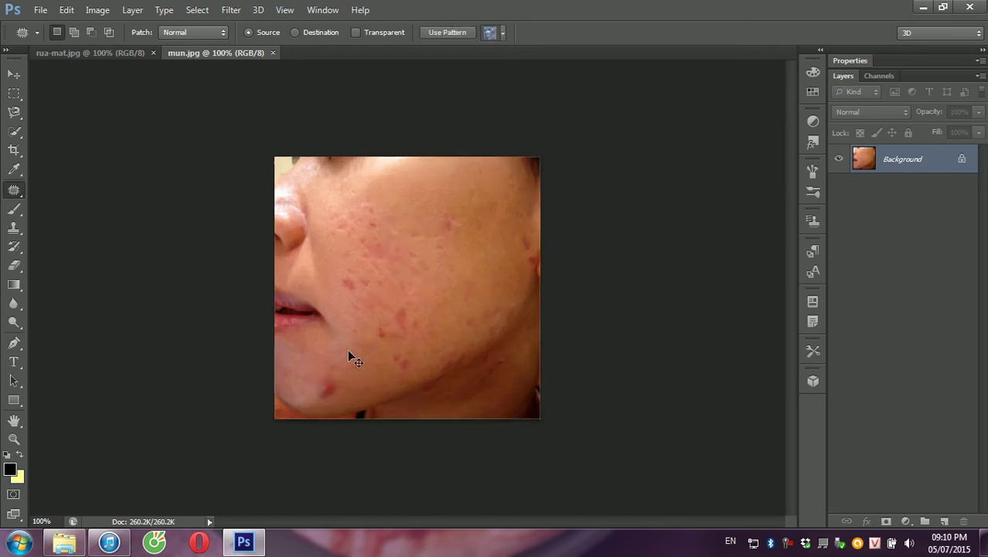
key("ctrl+plus")
scroll(325, 356, "down", 2)
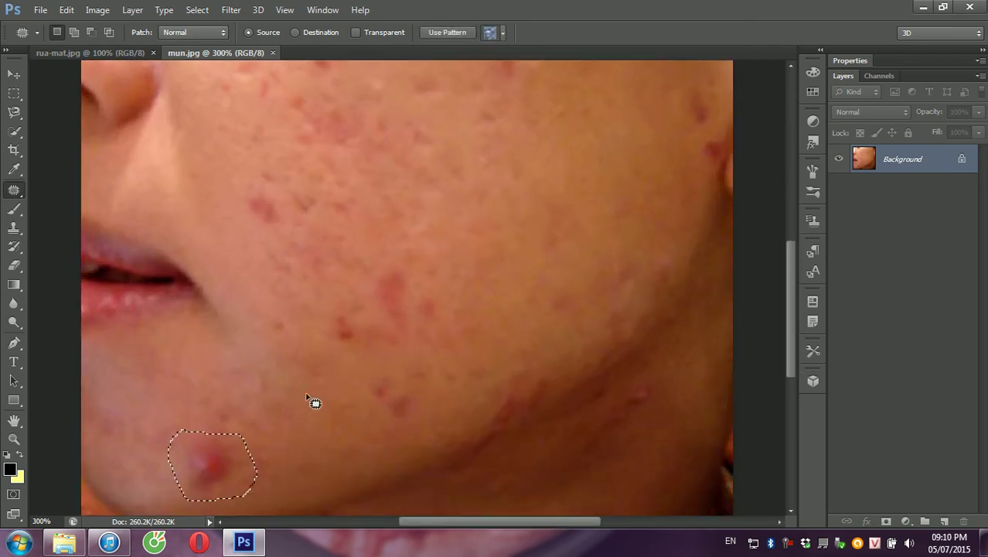
scroll(313, 398, "down", 1)
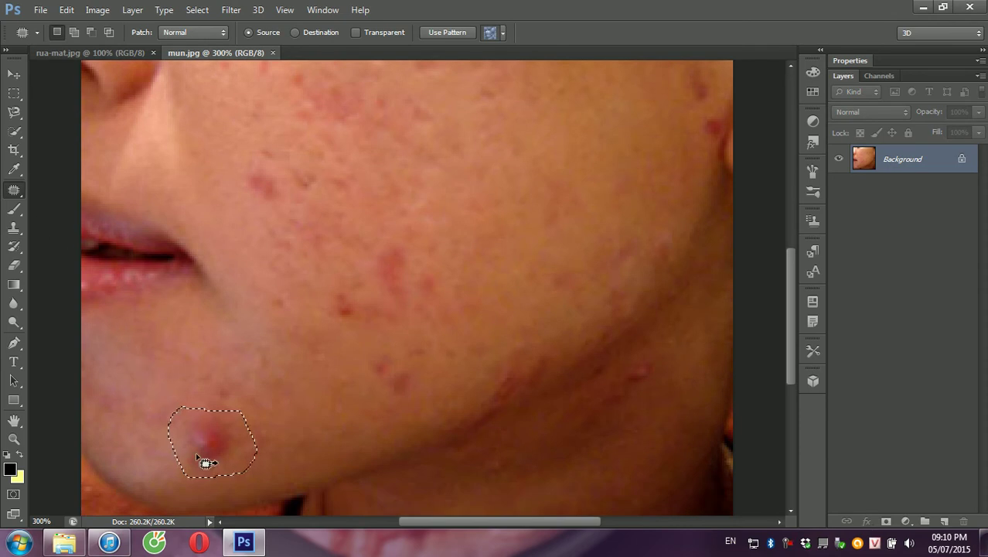
left_click_drag(205, 458, 146, 350)
scroll(360, 333, "up", 1)
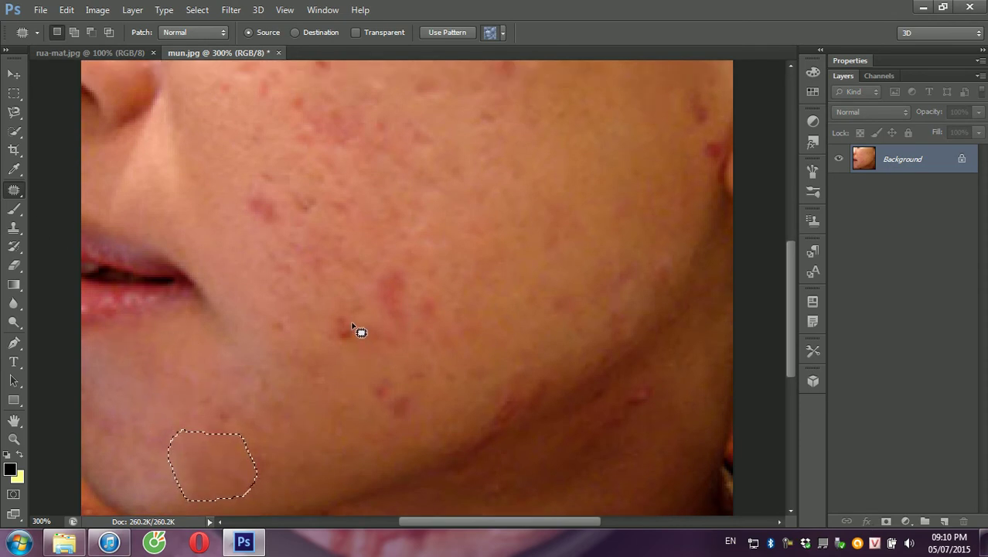
scroll(360, 333, "up", 1)
scroll(364, 340, "up", 1)
scroll(367, 351, "up", 1)
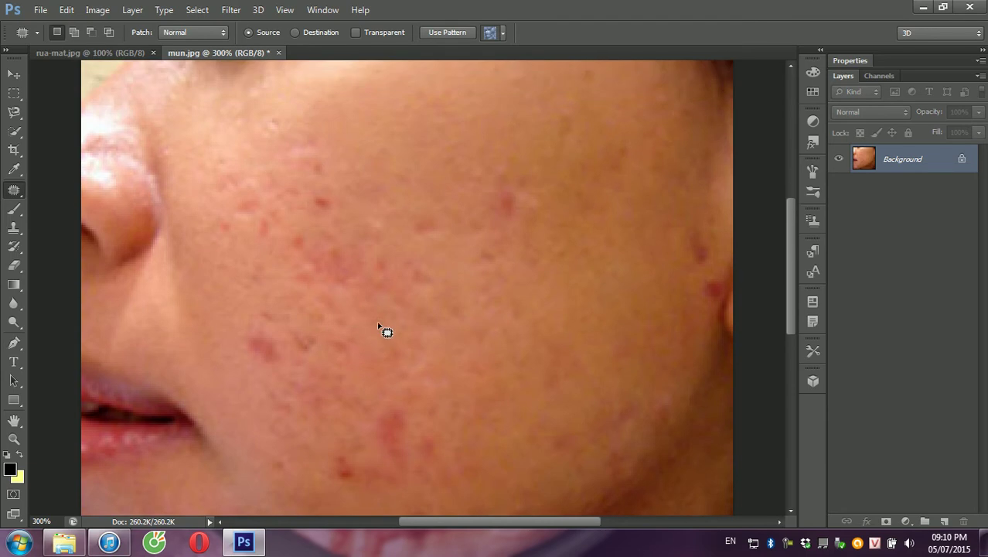
scroll(381, 329, "up", 1)
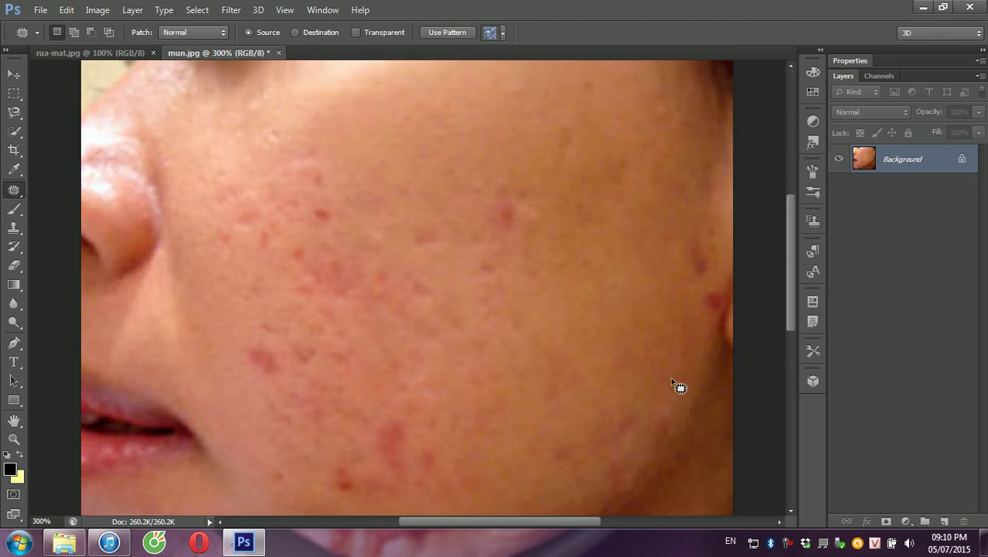
right_click(17, 194)
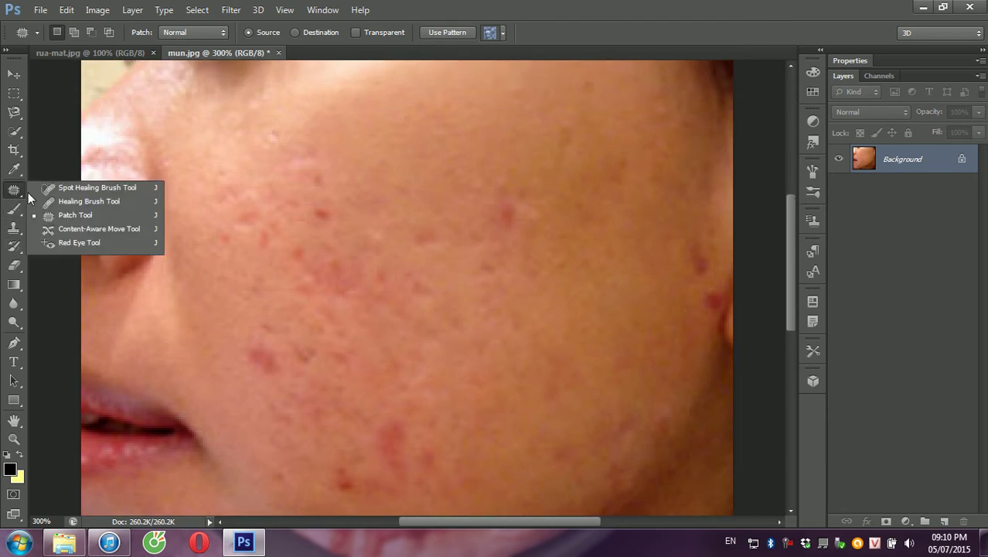
Step: Select the Spot Healing Brush (Content-Aware, size 20) for mun.jpg's cheek
left_click(76, 189)
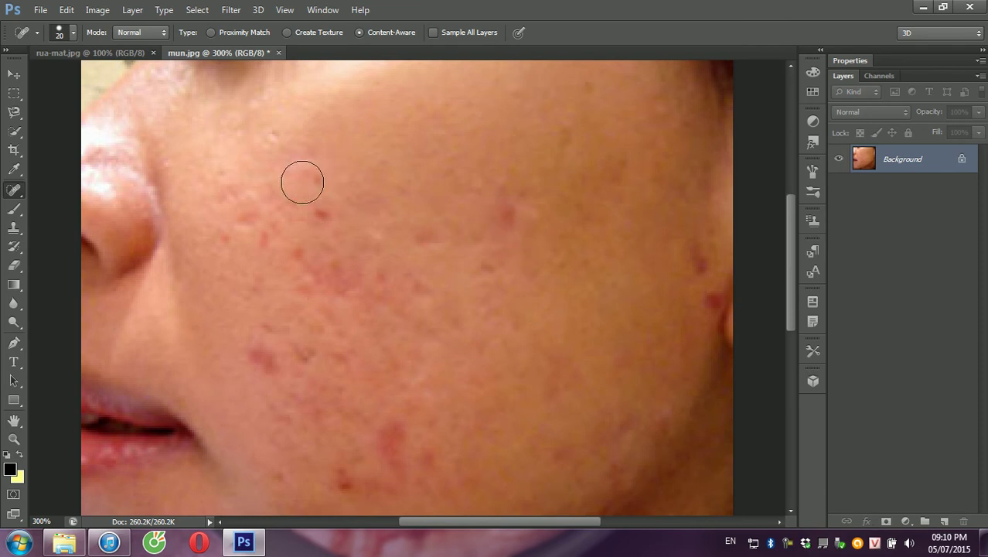
right_click(14, 191)
mouse_move(788, 209)
left_mouse_down()
mouse_move(793, 226)
mouse_move(789, 210)
left_mouse_up()
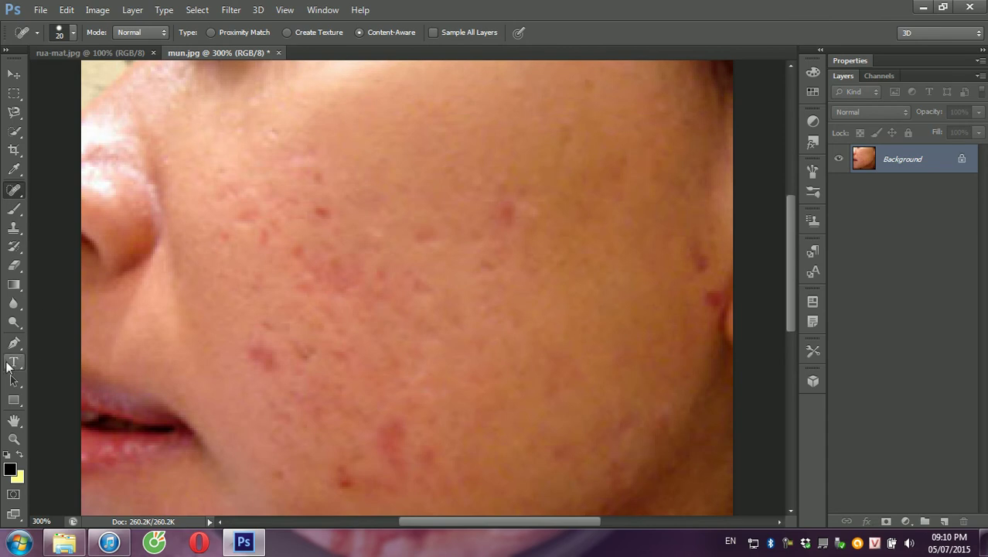
Step: Set up a size-35 Clone Stamp, sample clean cheek skin, and undo a trial stroke
left_click(11, 233)
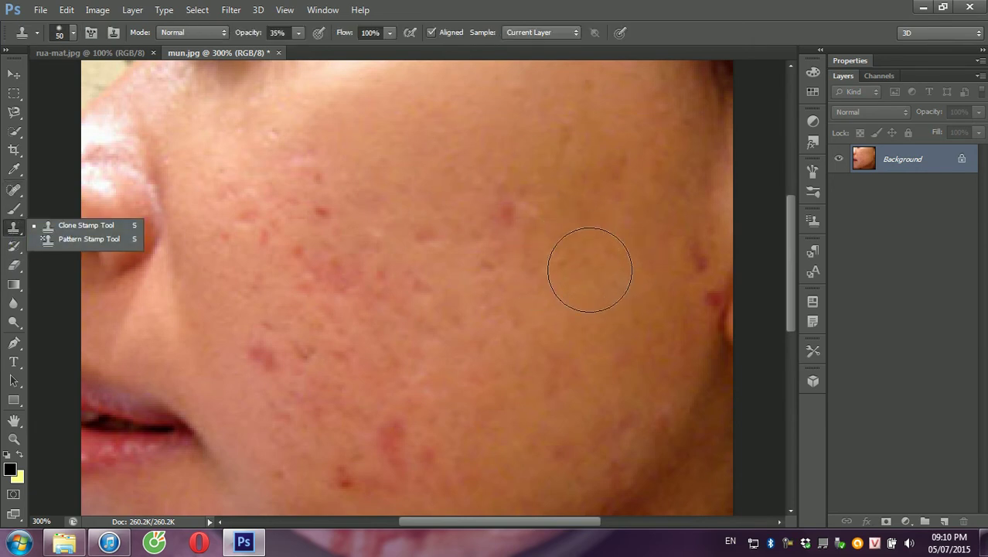
key("bracketleft")
key("bracketleft")
key("bracketleft")
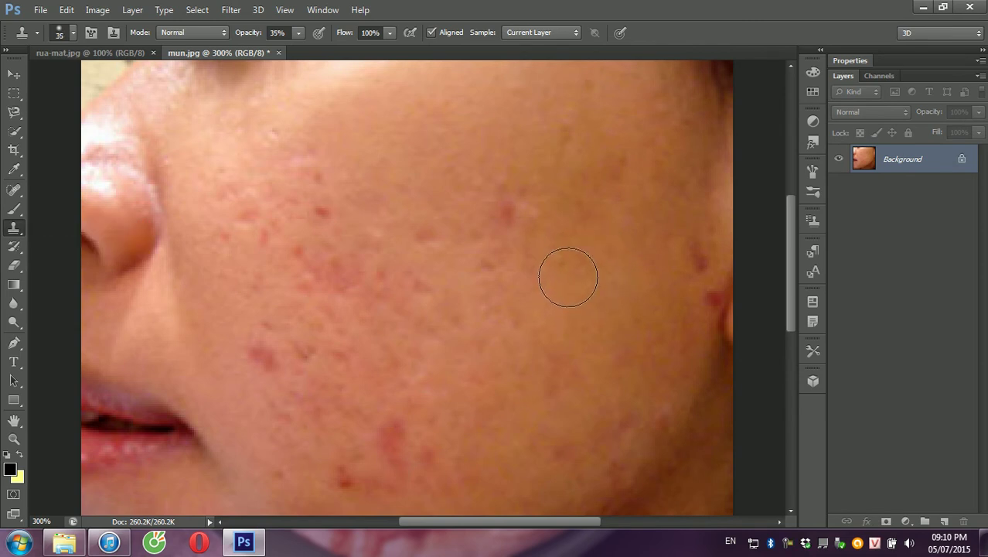
left_click(567, 272, "alt")
key("alt")
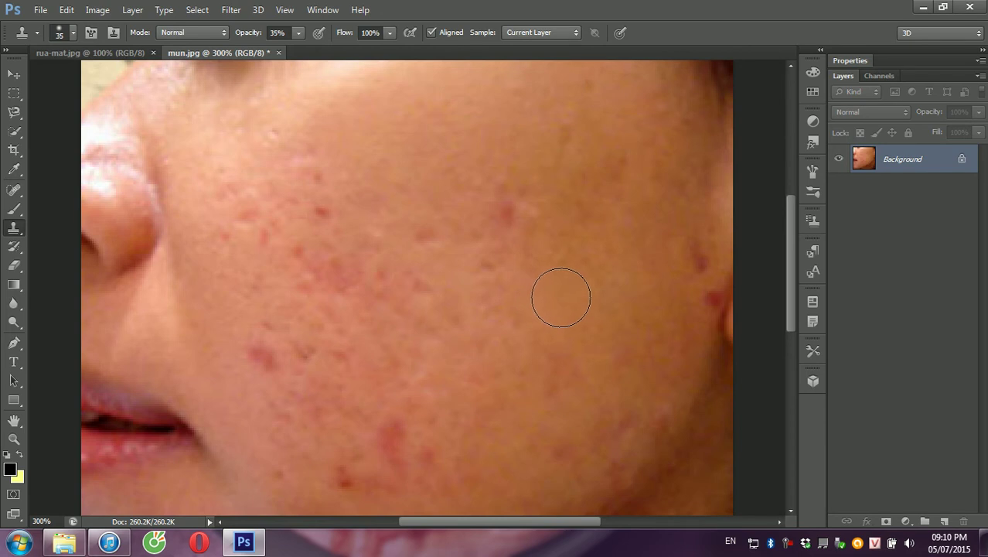
left_click(509, 214)
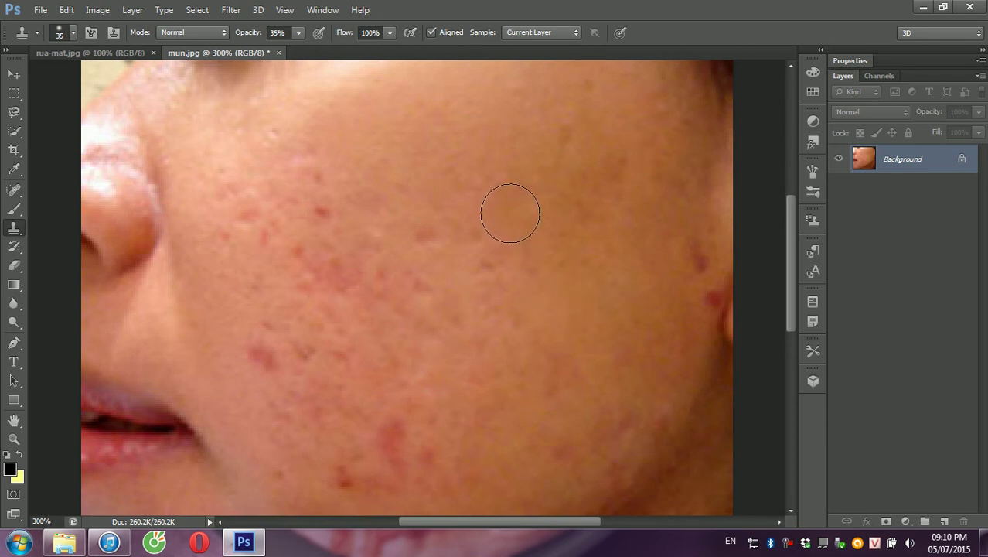
key("ctrl+z")
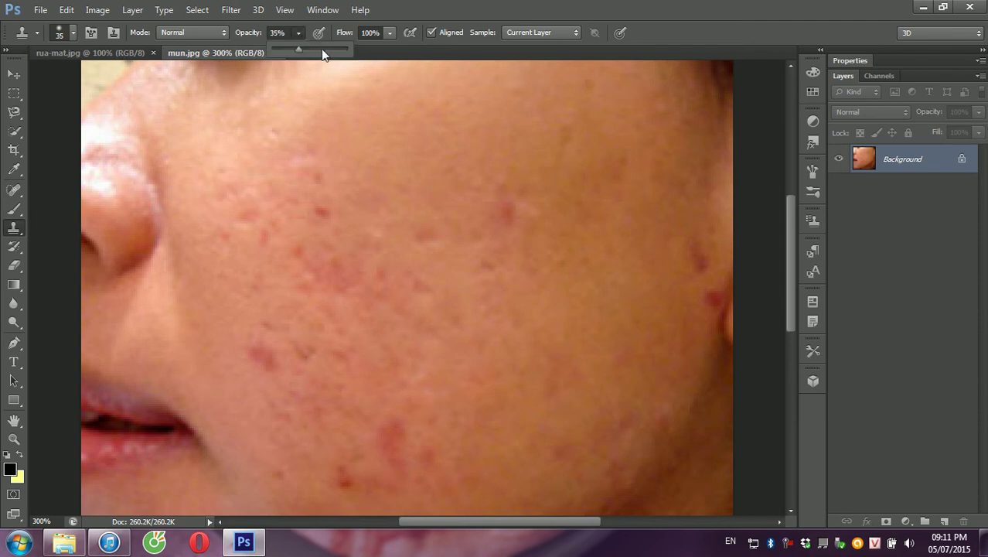
Step: Raise clone opacity to 72%, stamp the cheek blemishes, undo, and sample a new source
left_click_drag(326, 52, 331, 52)
left_click(506, 214)
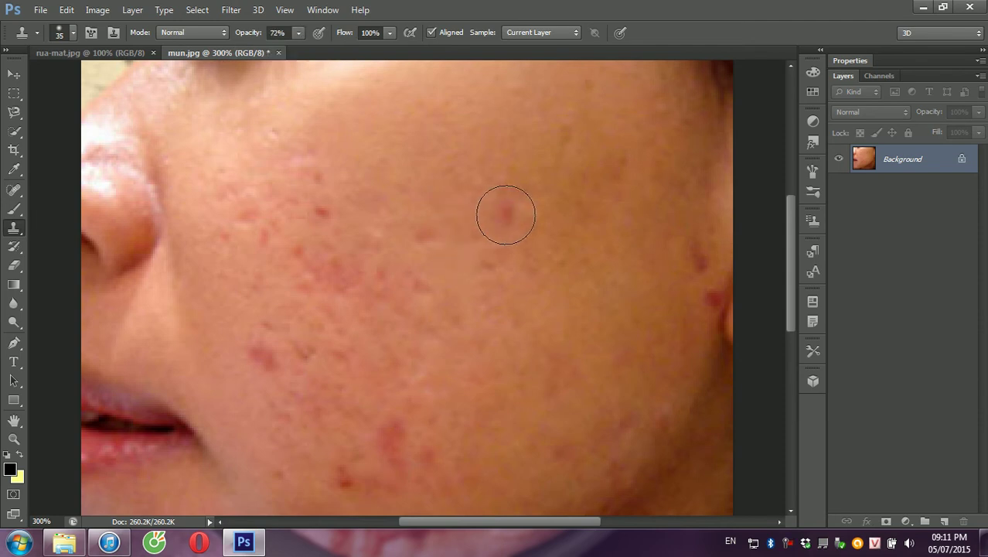
left_click(520, 224)
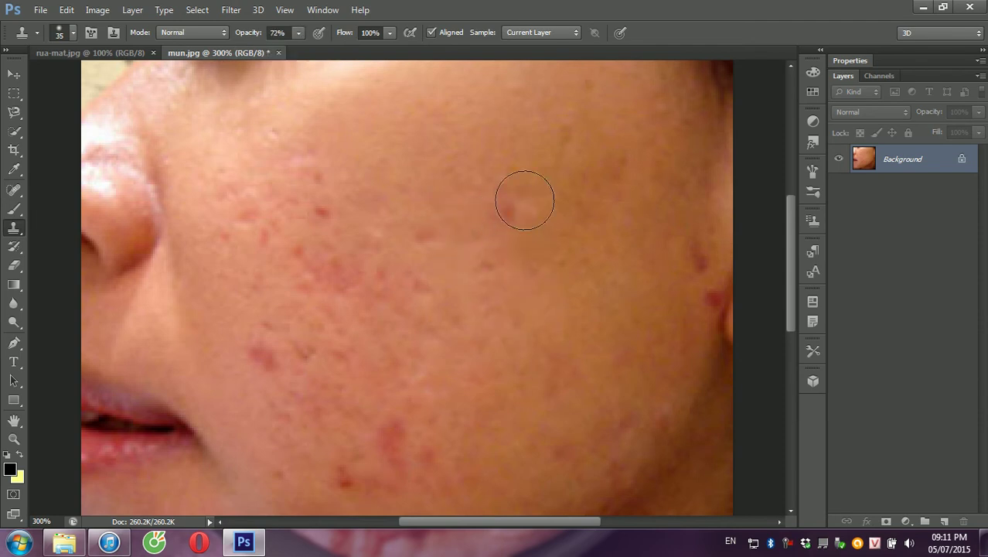
key("ctrl+z")
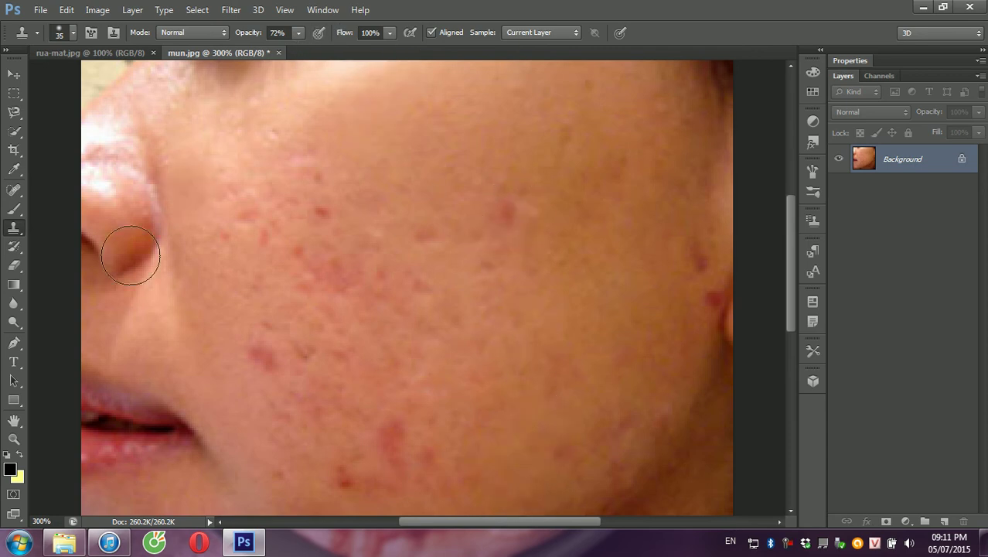
left_click(364, 212, "alt")
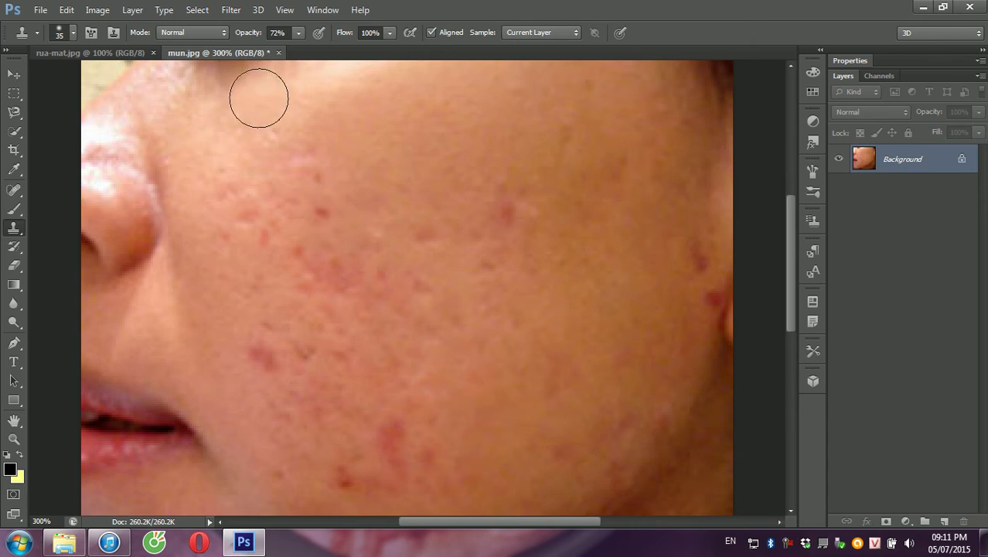
Step: Close mun.jpg without saving and reopen the original from Explorer
left_click(278, 52)
left_click(497, 214)
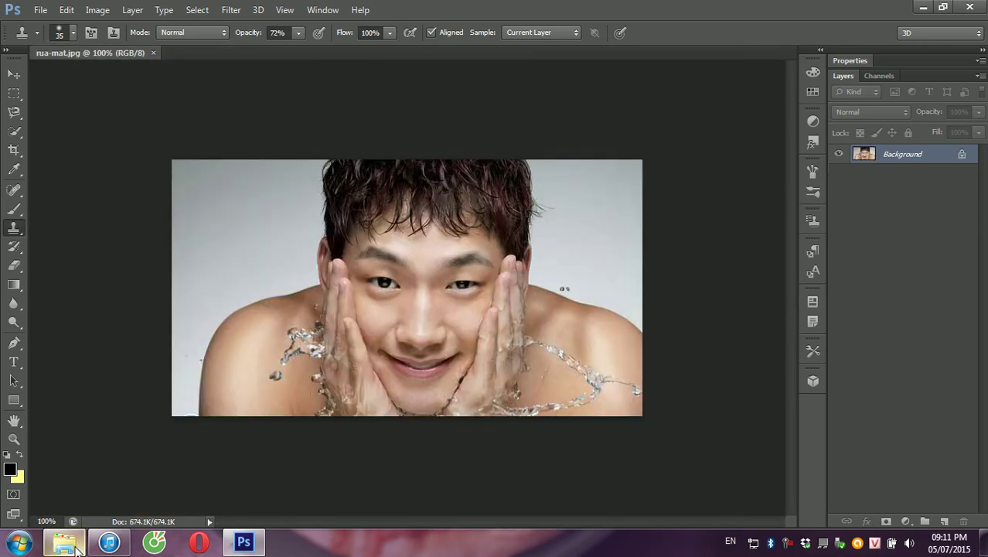
left_click(64, 542)
mouse_move(498, 133)
left_mouse_down()
mouse_move(884, 418)
mouse_move(874, 416)
left_mouse_up()
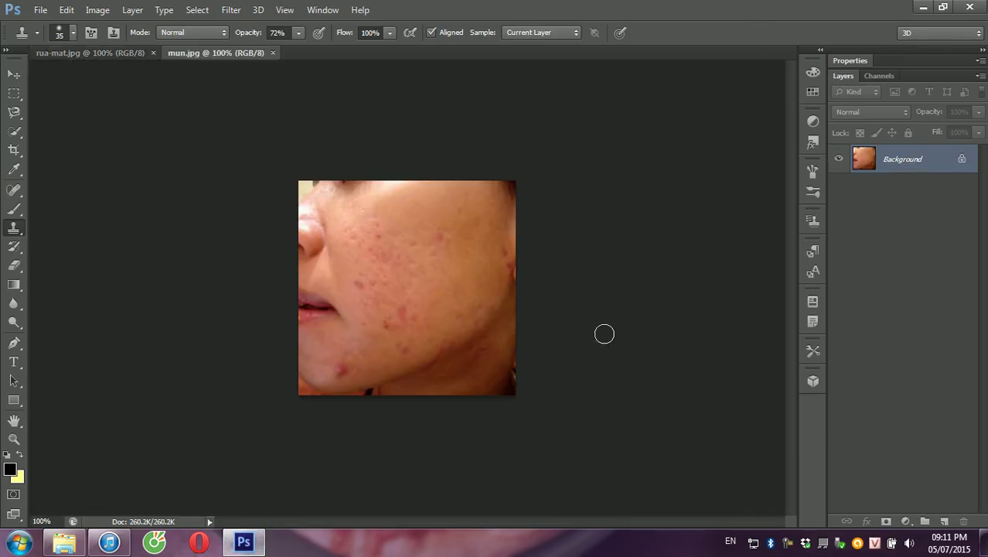
Step: Zoom to 300% and clone away the red blemish on the upper cheek
key("ctrl+plus")
key("ctrl+plus")
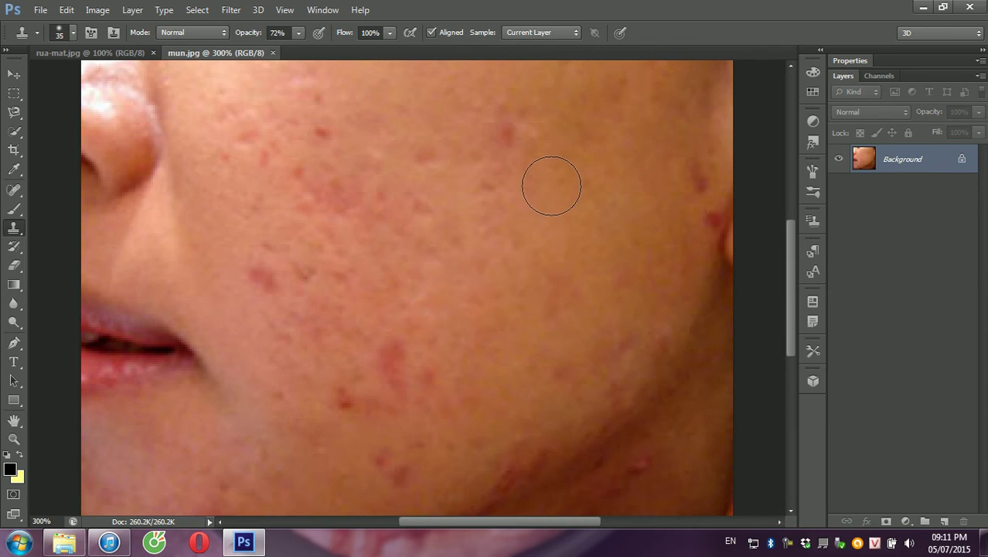
left_click(505, 136)
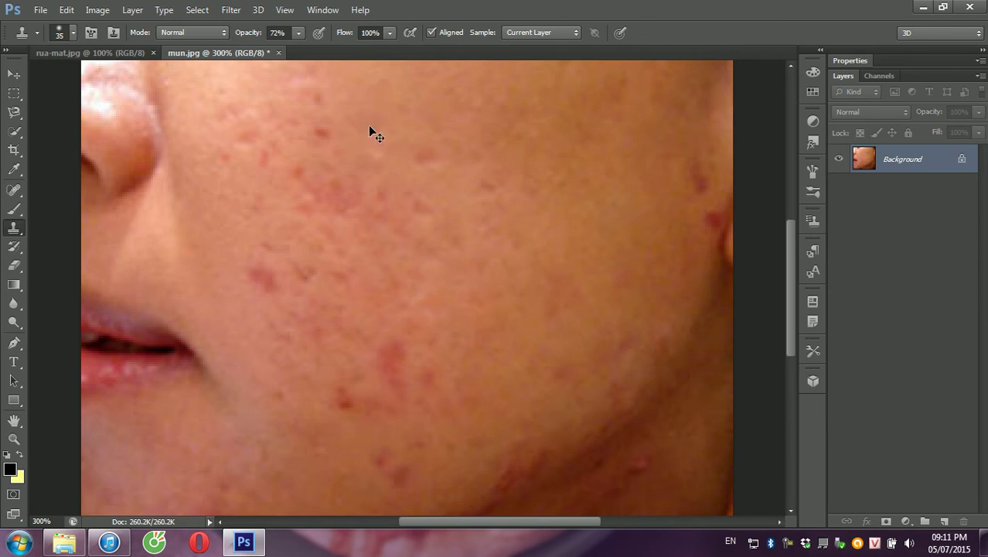
key("ctrl+plus")
Step: Zoom in, shrink the clone brush to 15, clone a small cheek area and set opacity to 47%
scroll(377, 135, "up", 2)
scroll(394, 189, "up", 2)
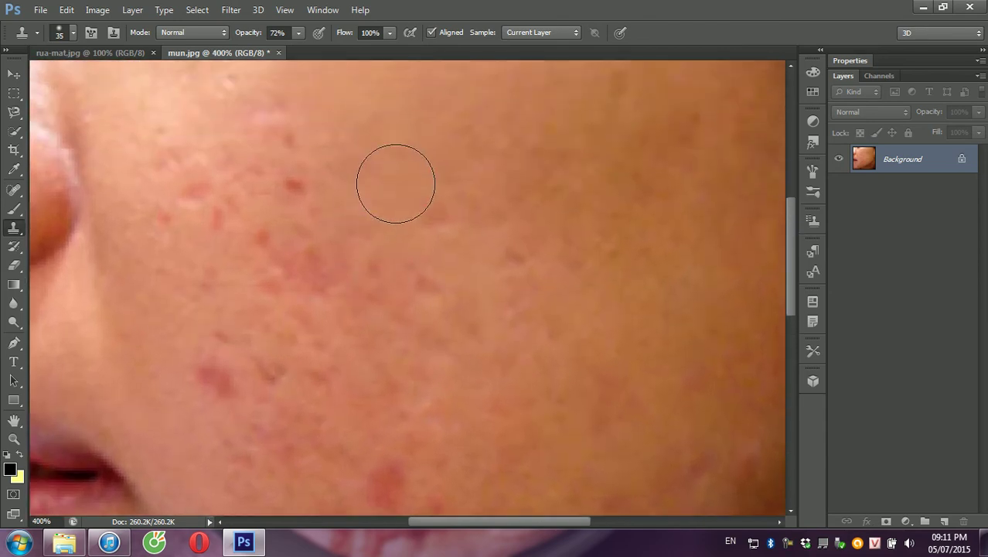
scroll(395, 189, "up", 2)
scroll(380, 238, "up", 2)
key("bracketleft")
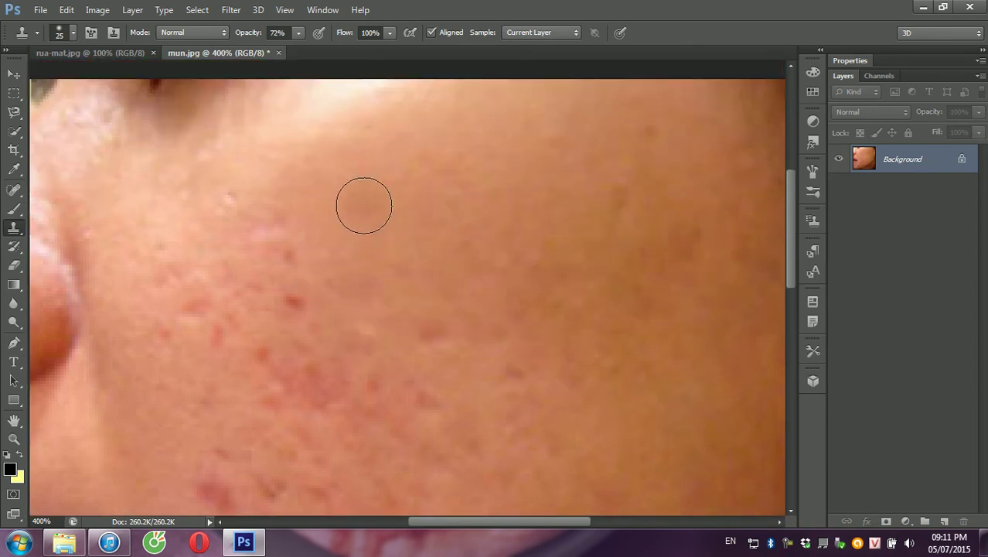
key("bracketleft")
left_click_drag(293, 314, 294, 303)
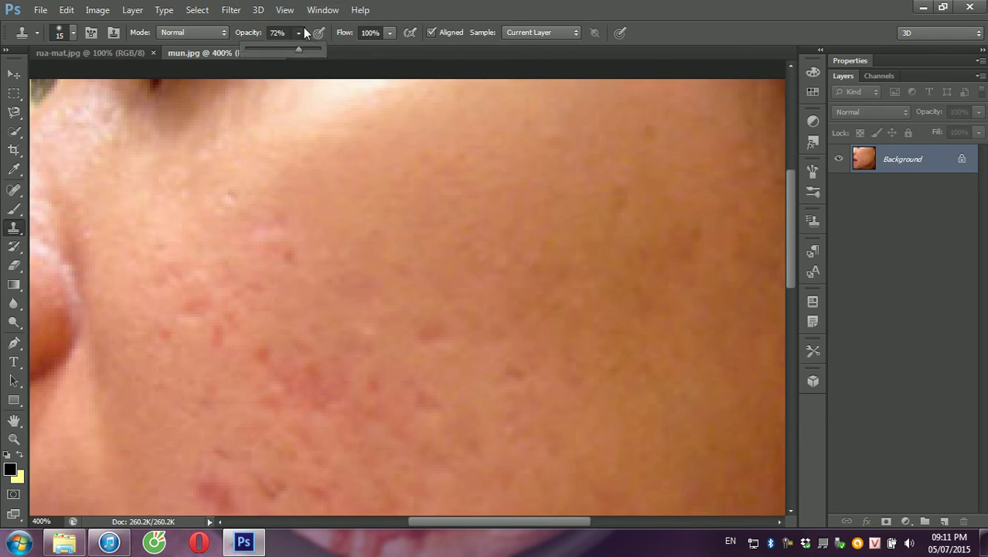
left_click(280, 48)
left_click(310, 270)
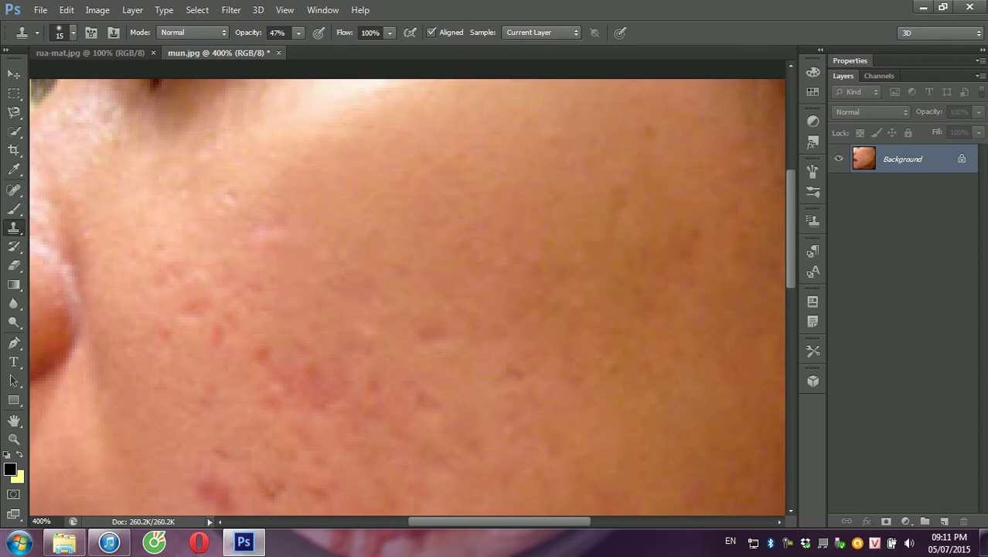
Step: Enlarge the brush to 35 and clone clean skin over the lower-cheek red blemishes
key("bracketright")
key("bracketright")
key("bracketright")
left_click_drag(400, 348, 422, 334)
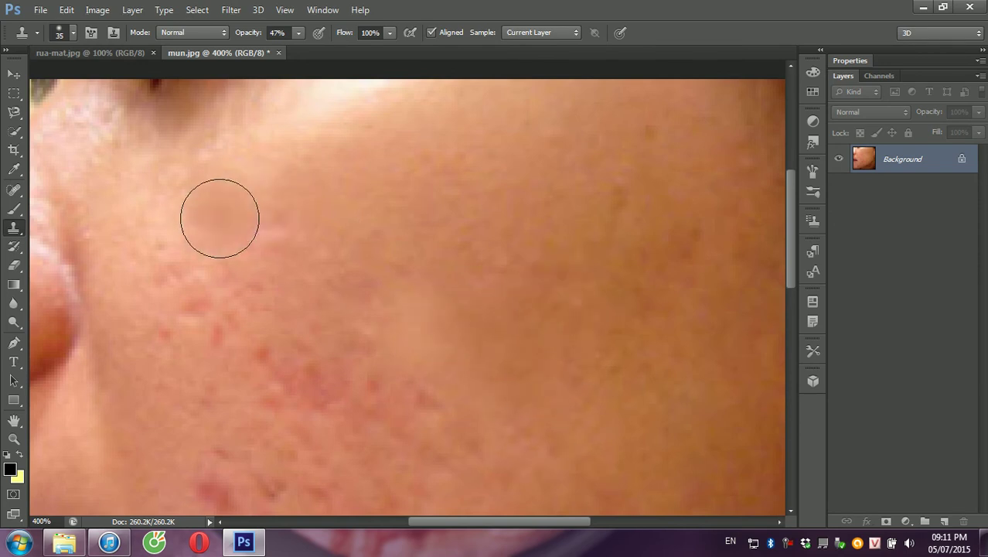
left_click(297, 192, "alt")
left_click(316, 228, "alt")
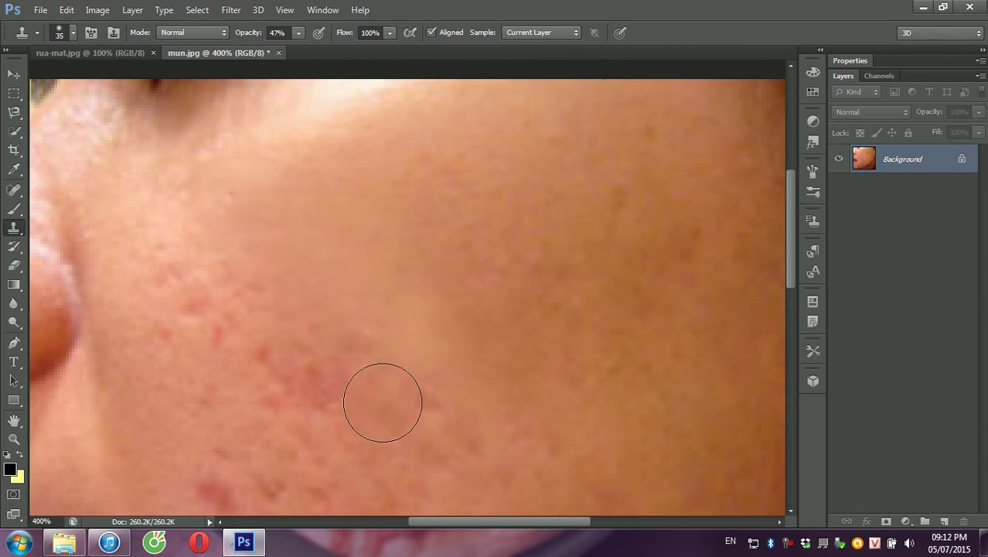
Step: Zoom out and clone clean chin skin over the red pimple on the chin
key("ctrl+minus")
key("ctrl+minus")
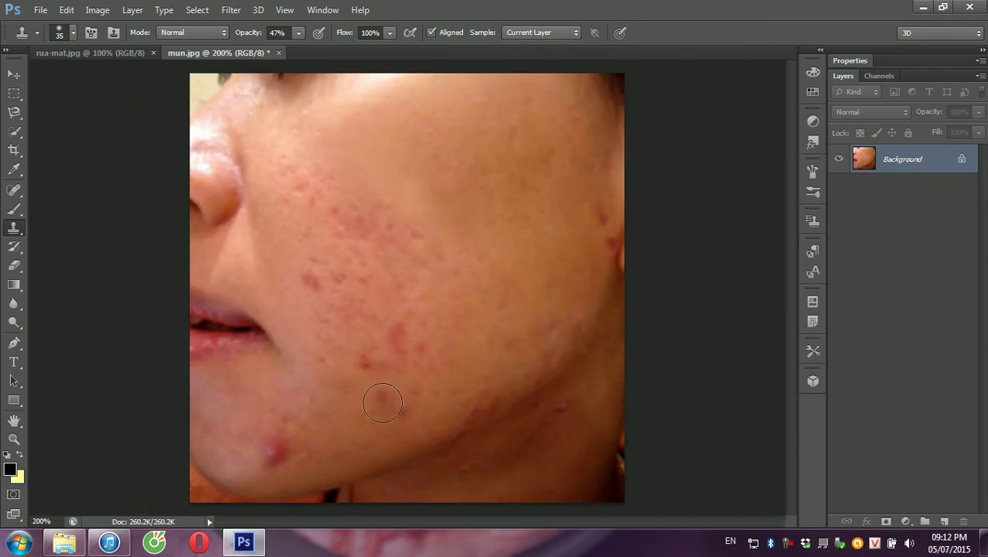
left_click(334, 442, "alt")
left_click(274, 454)
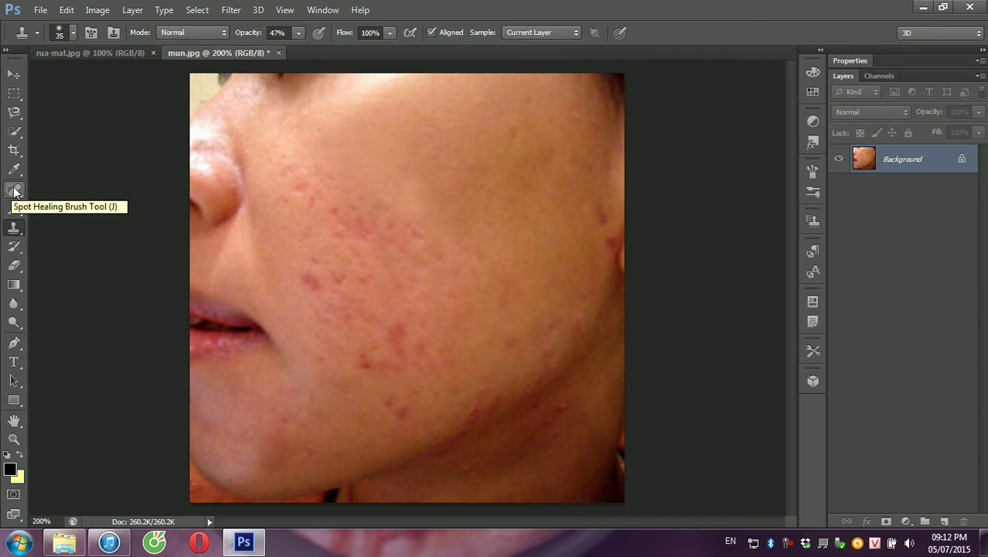
Step: With the Patch tool, patch two red cheek spots using clean nearby skin
left_click_drag(14, 192, 45, 193)
left_click(63, 216)
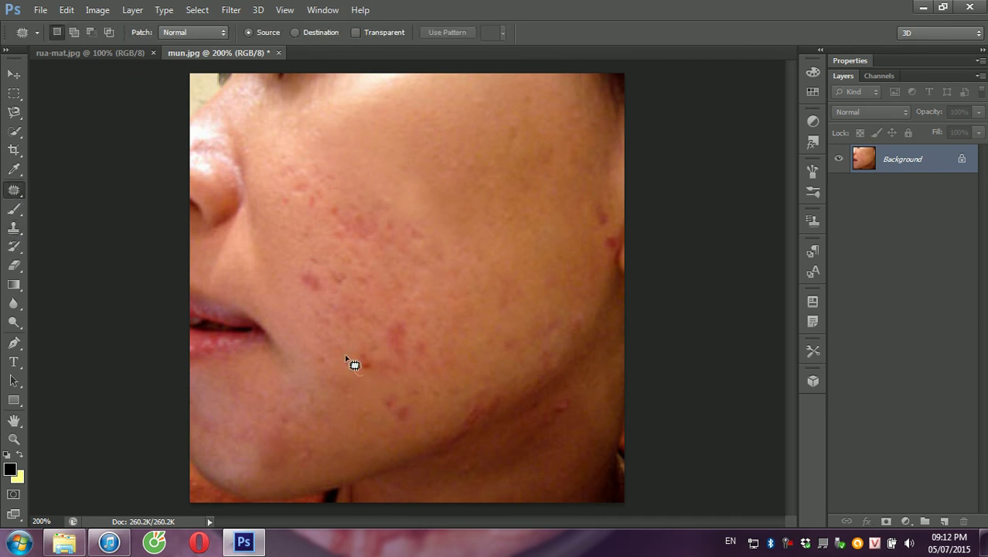
left_click_drag(384, 365, 360, 362)
left_click_drag(345, 412, 347, 410)
left_click_drag(398, 329, 380, 360)
left_click_drag(399, 315, 398, 314)
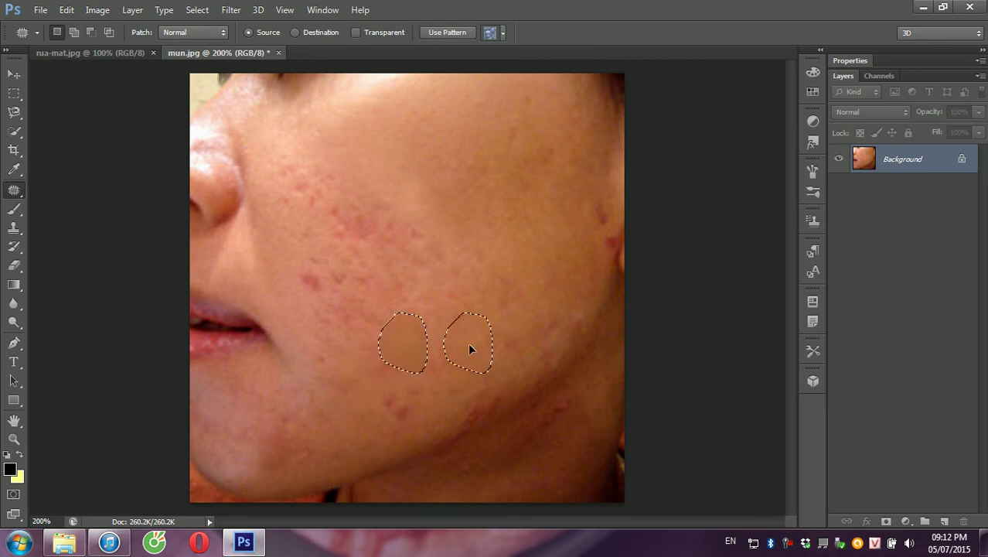
left_click_drag(474, 351, 446, 314)
Step: Patch the lower cheek spot with upper-cheek skin, then deselect the patch
left_click_drag(392, 387, 395, 433)
left_click_drag(407, 396, 406, 353)
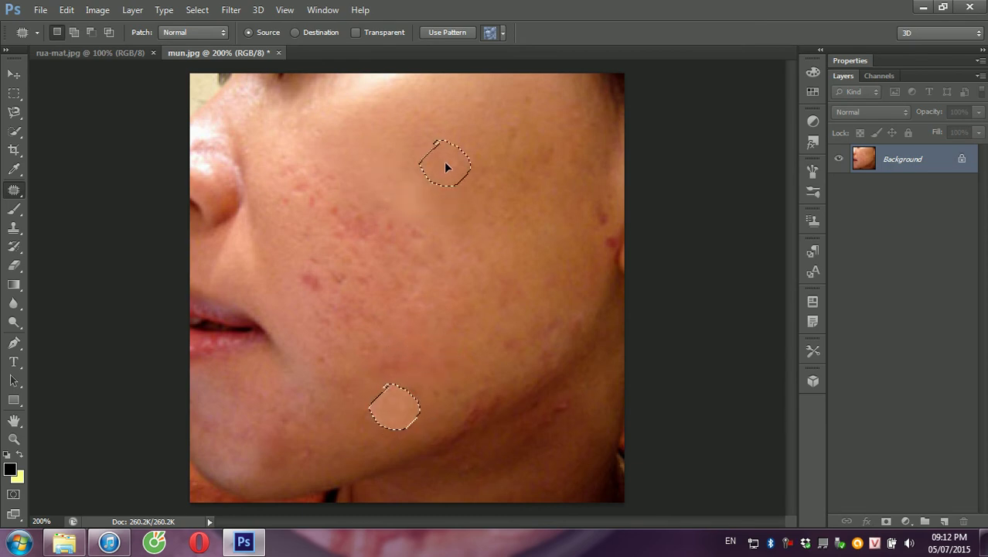
left_click_drag(424, 260, 444, 162)
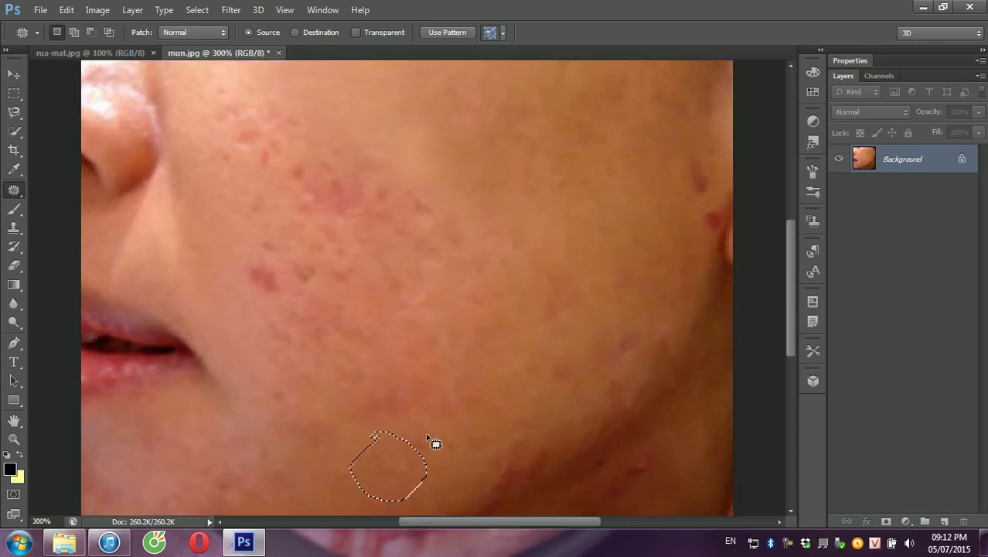
key("ctrl+plus")
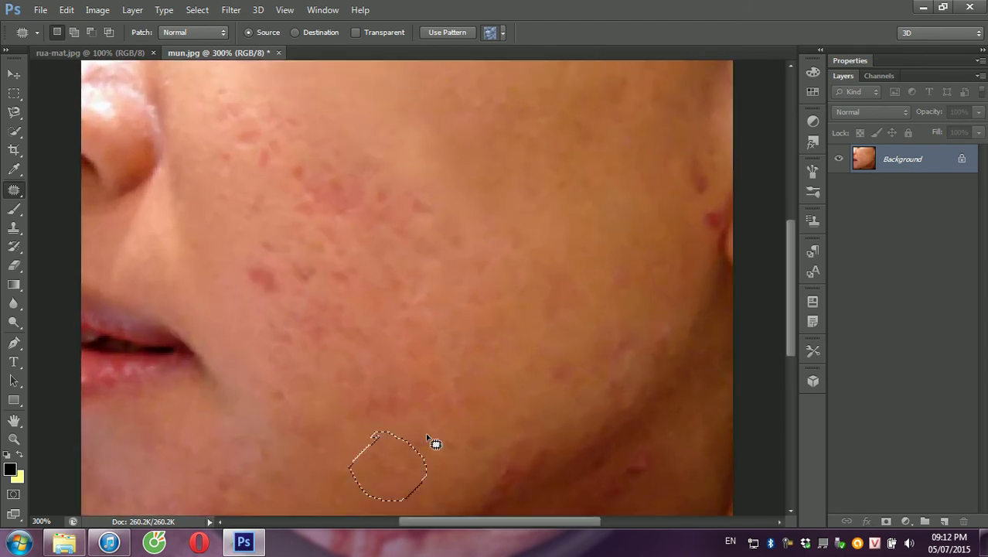
left_click(425, 510)
key("ctrl+minus")
key("ctrl+minus")
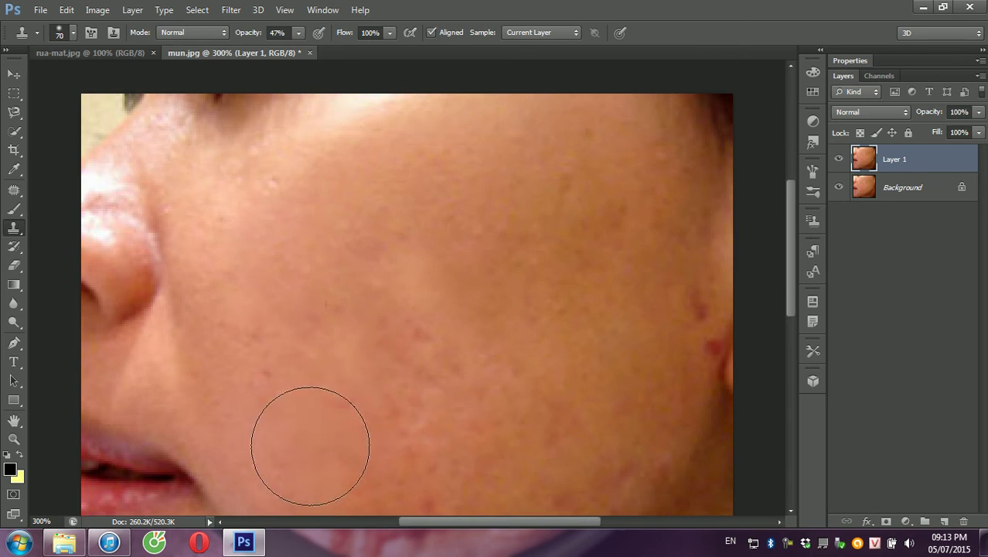
Step: Clone sampled clean skin over the red blemishes on the cheek and lower cheek
left_click(332, 354, "alt")
left_click_drag(406, 353, 674, 304)
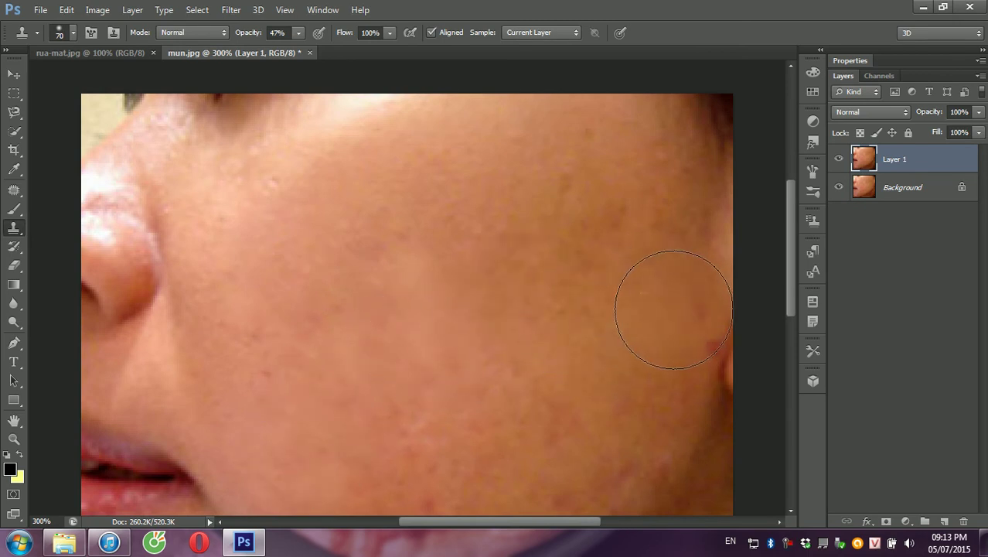
left_click_drag(655, 325, 591, 491)
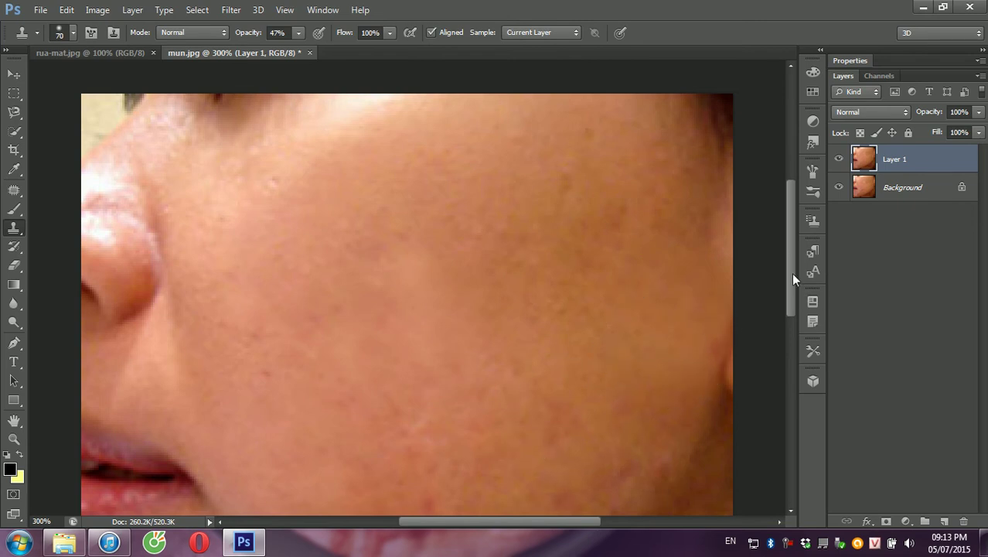
left_click_drag(790, 275, 788, 345)
left_click(610, 163, "alt")
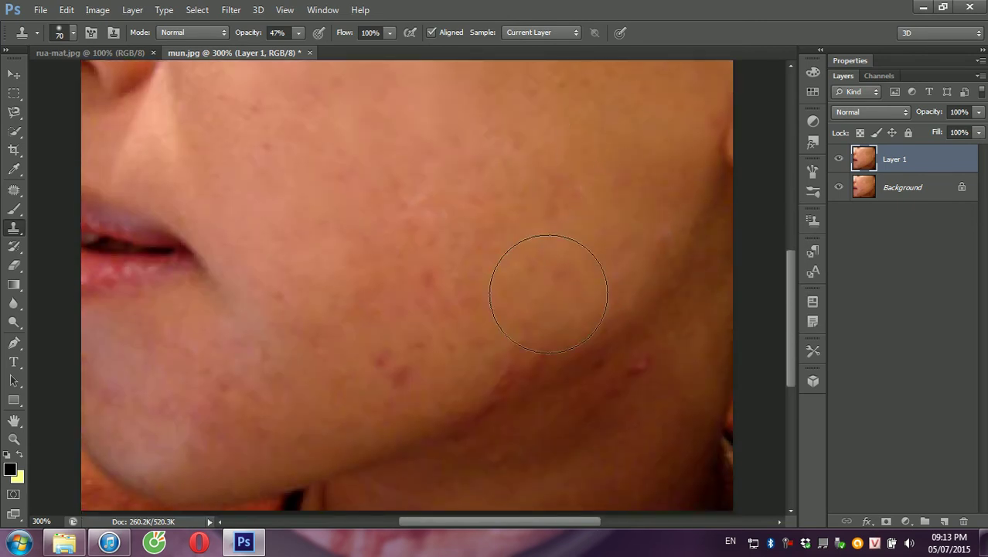
left_click_drag(503, 210, 543, 235)
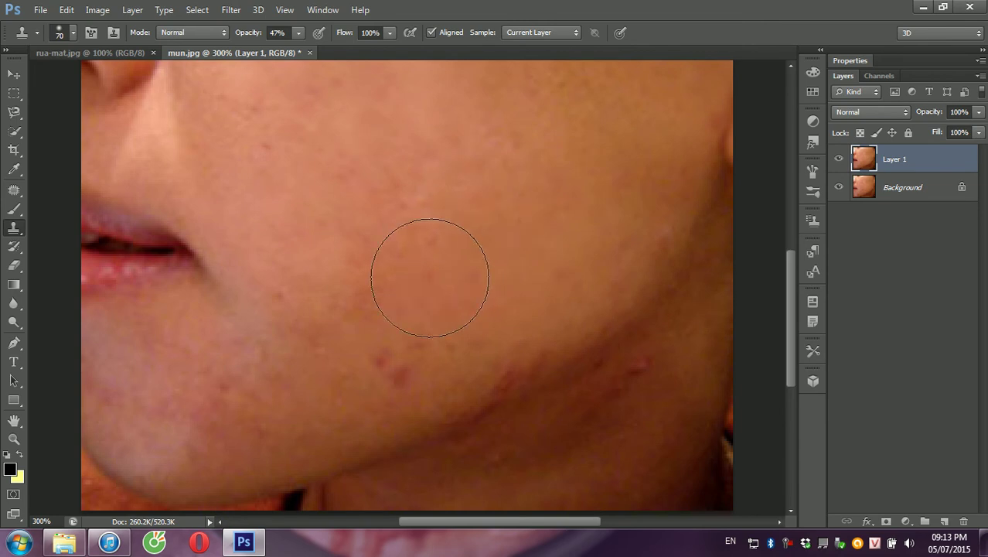
left_click_drag(415, 353, 429, 339)
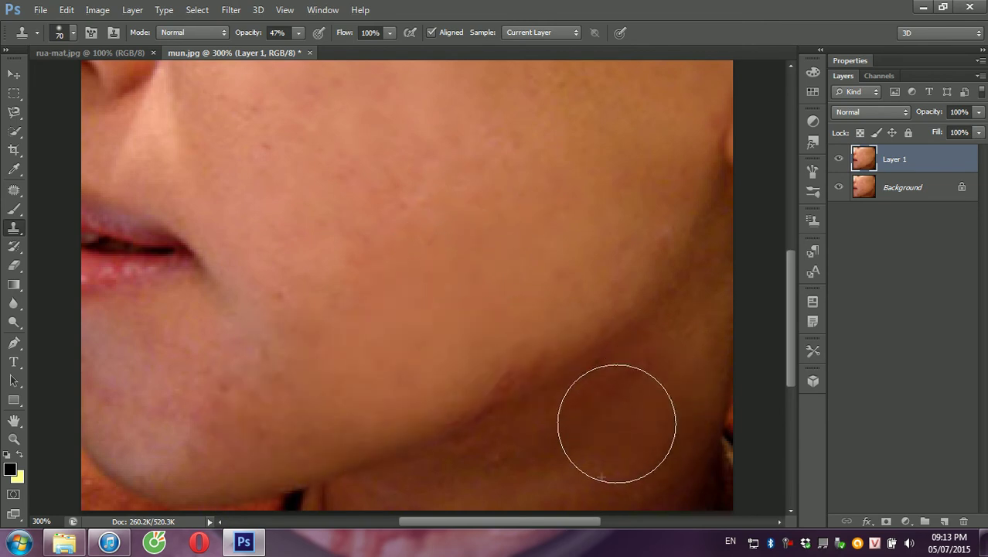
Step: Clone clean skin over the reddish jawline shadow and lower cheek, then zoom out
left_click_drag(508, 464, 487, 456)
scroll(603, 364, "down", 2)
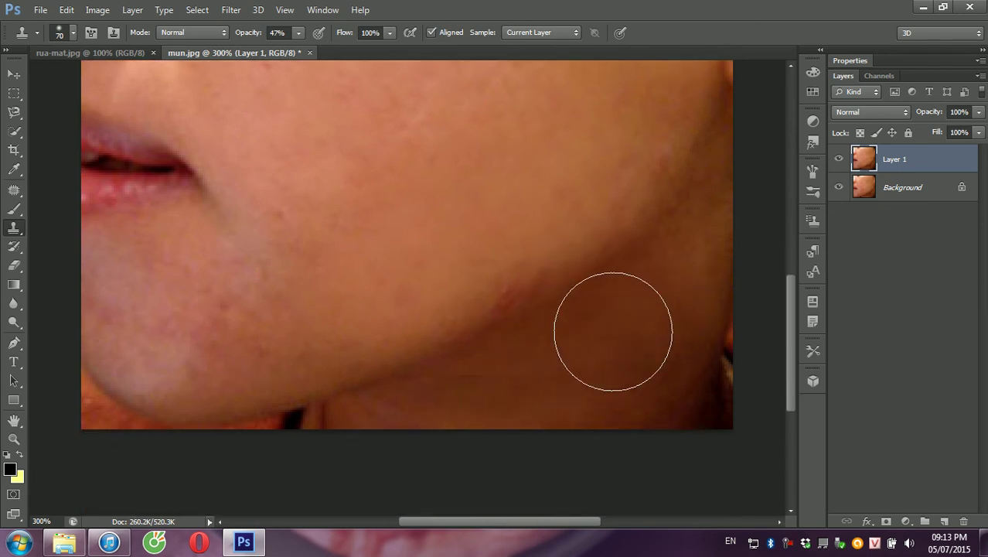
left_click(587, 255, "alt")
left_click_drag(549, 302, 517, 309)
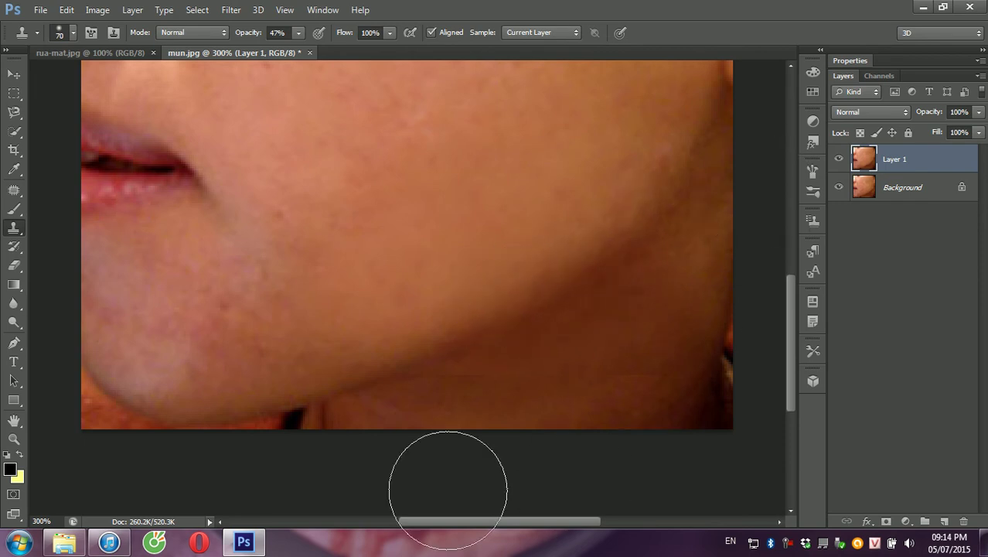
left_click(359, 246, "alt")
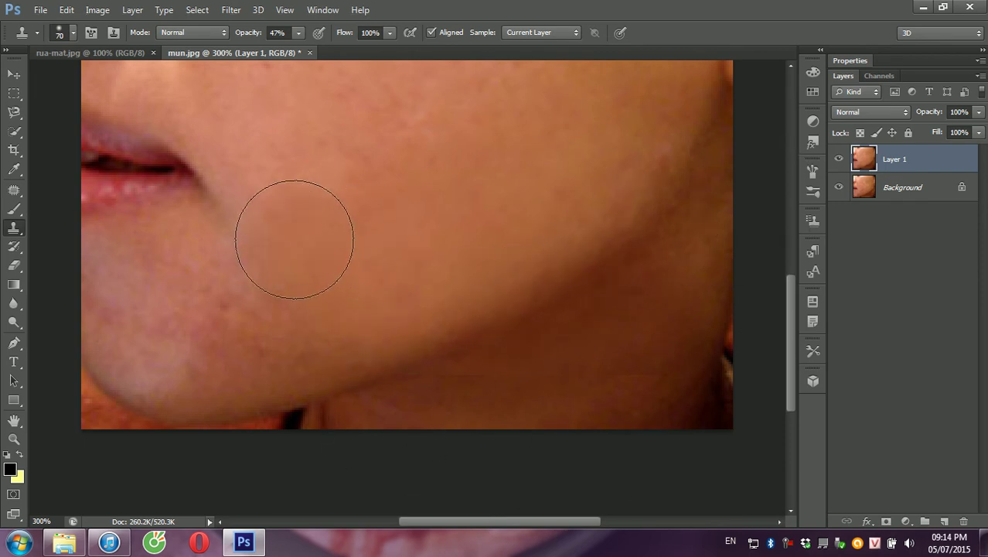
left_click_drag(238, 297, 203, 329)
key("ctrl+minus")
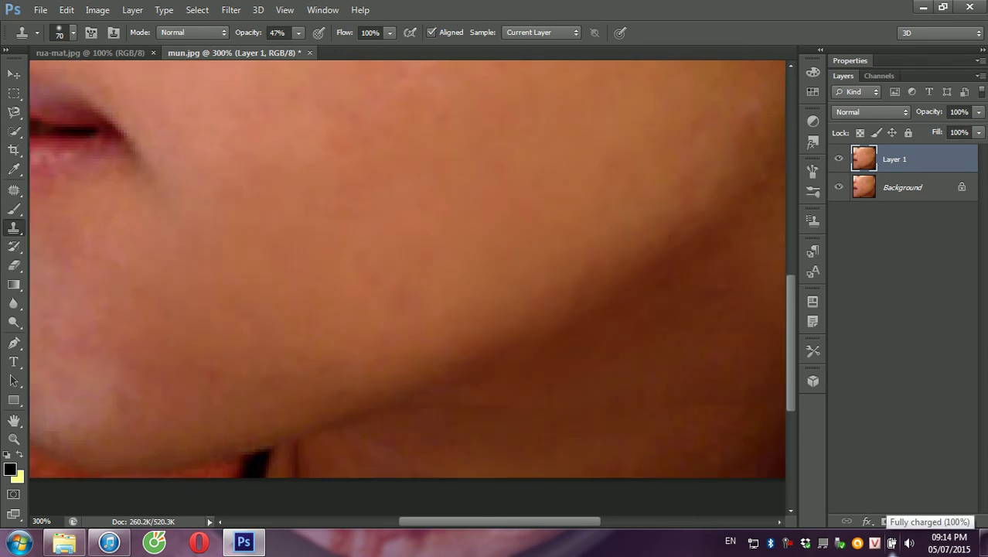
key("ctrl+minus")
key("ctrl+minus")
key("ctrl+plus")
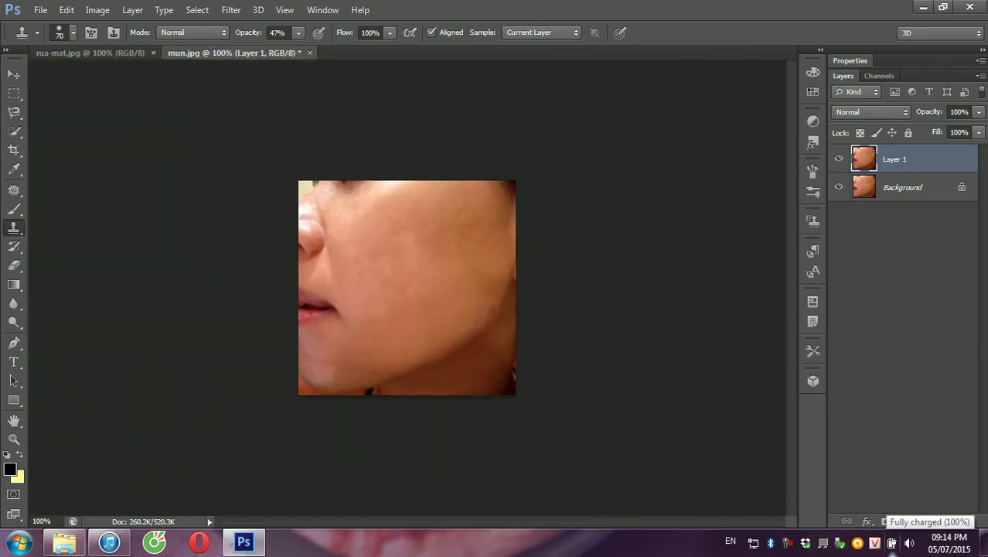
left_click(839, 160)
left_click(839, 159)
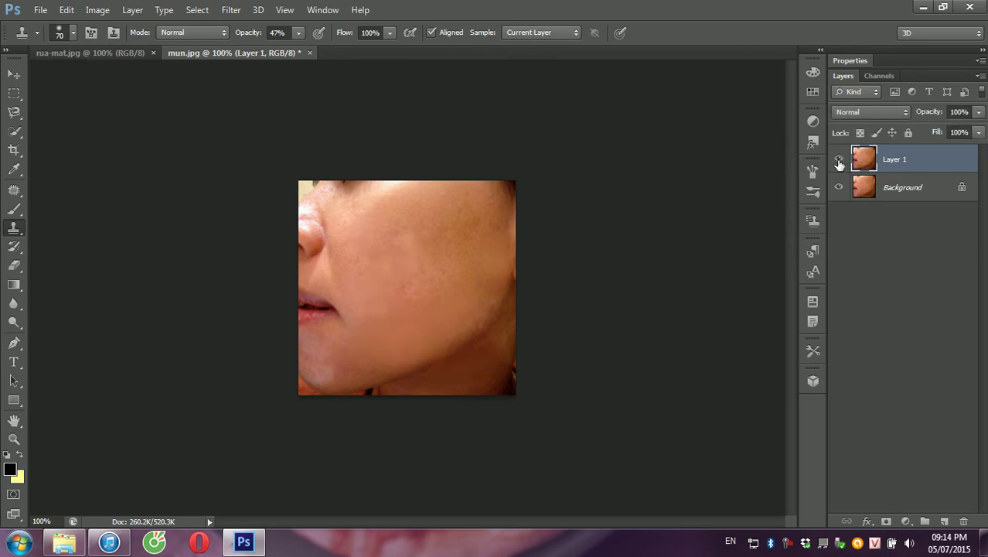
left_click(839, 161)
left_click(839, 161)
left_click(839, 159)
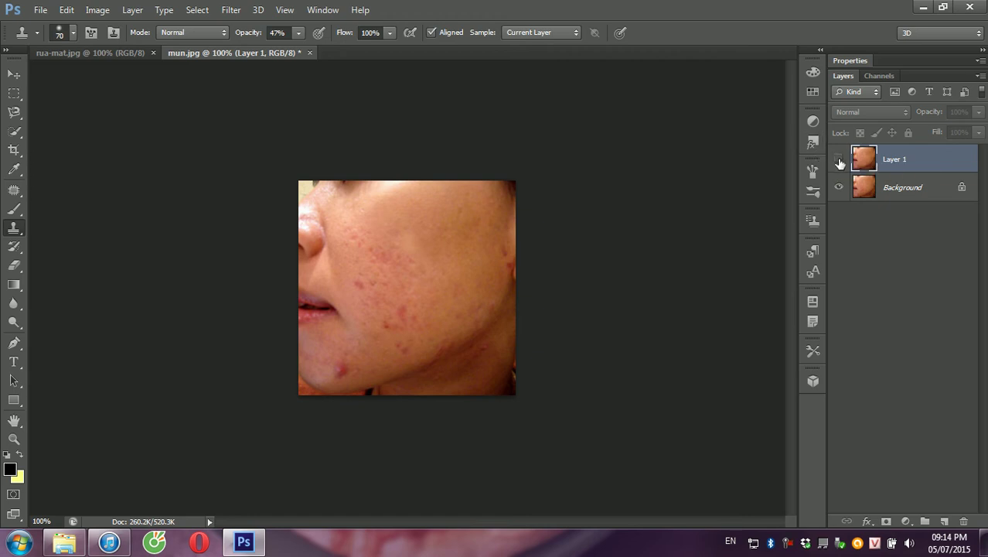
left_click(840, 158)
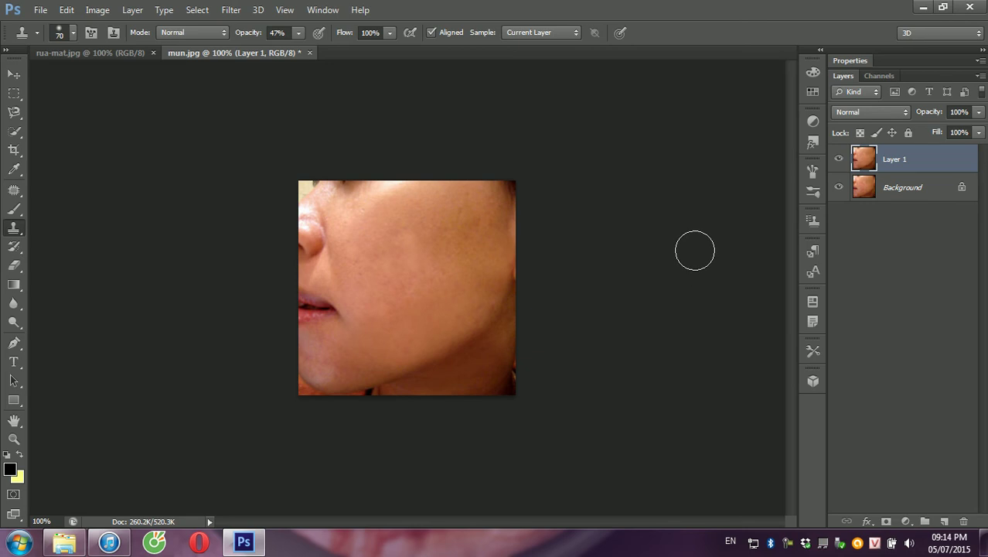
Step: Duplicate Layer 1 and apply Surface Blur with radius 50 and threshold 25 to the copy
key("ctrl+j")
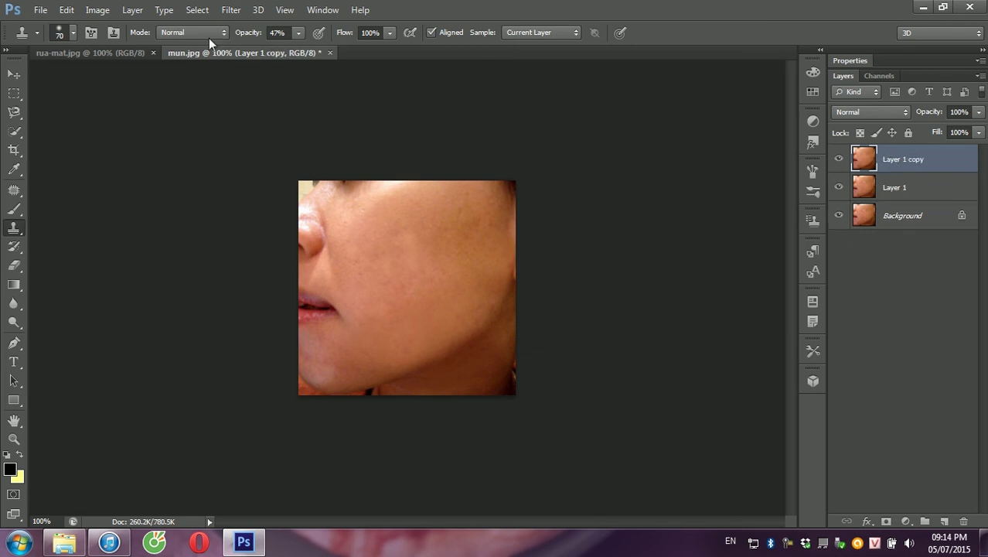
left_click(238, 15)
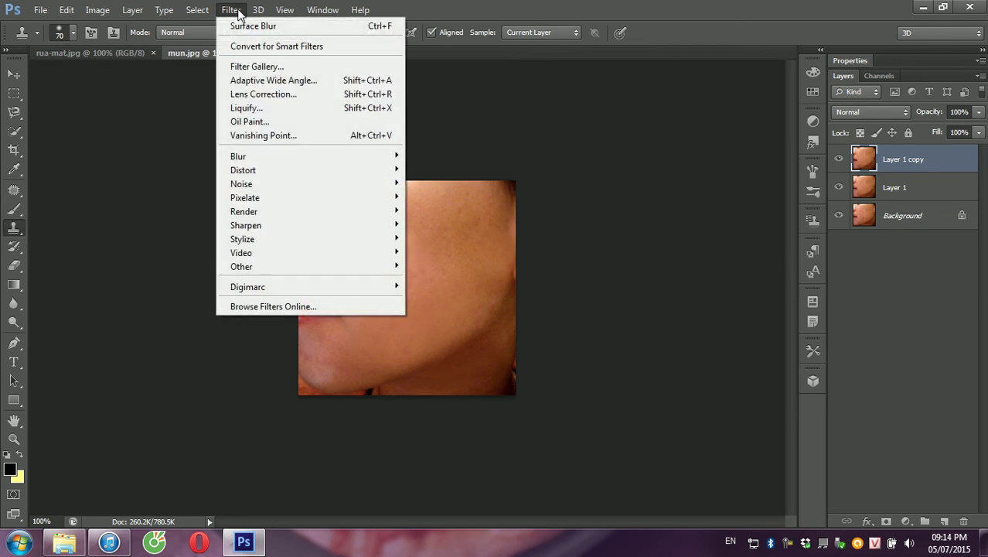
mouse_move(238, 156)
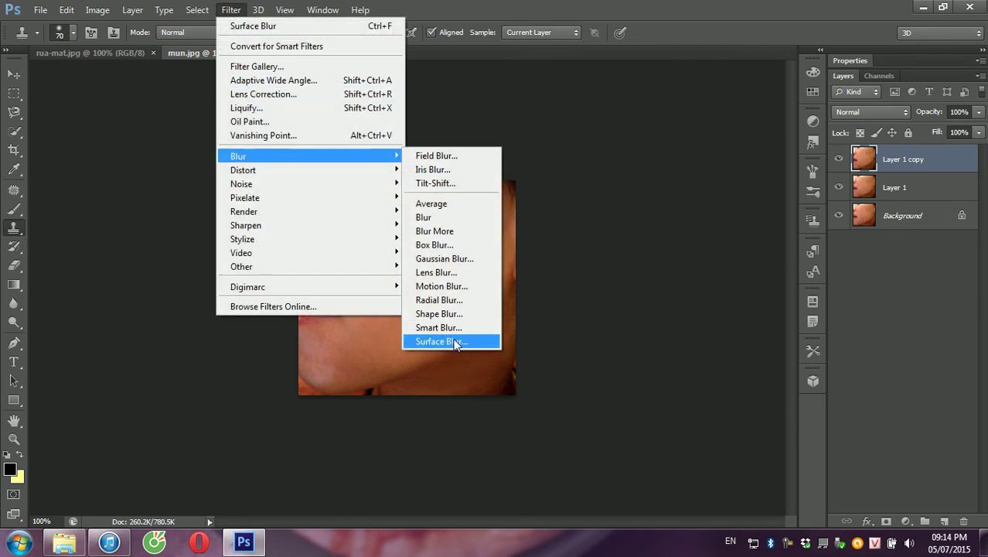
left_click(452, 340)
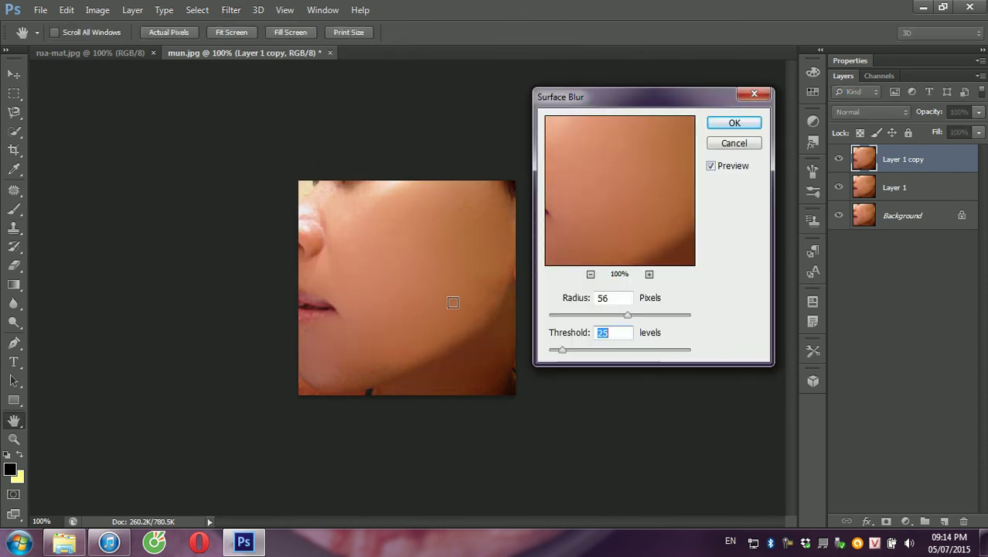
left_click(605, 315)
left_click_drag(605, 315, 595, 315)
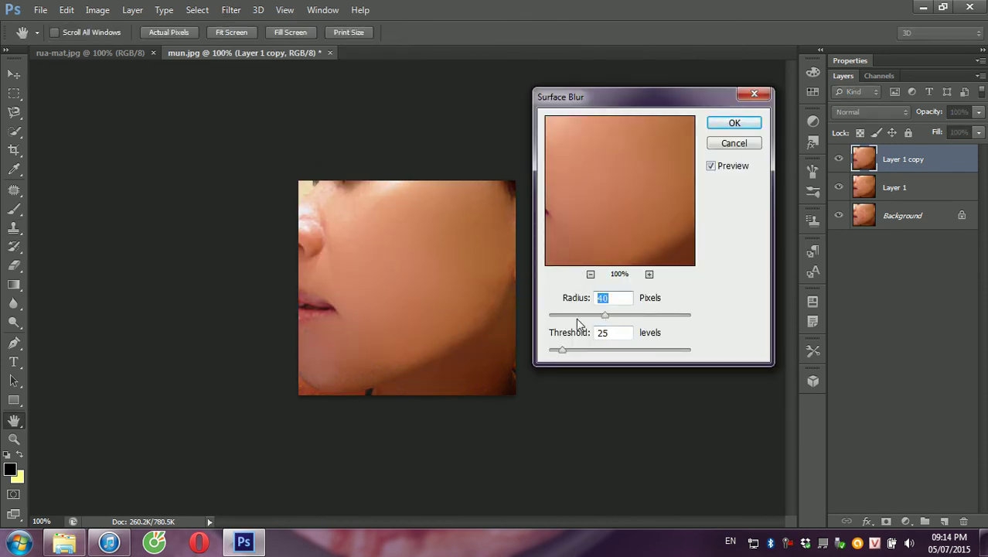
left_click(618, 315)
mouse_move(627, 318)
left_mouse_down()
mouse_move(654, 317)
mouse_move(632, 314)
left_mouse_up()
left_click_drag(632, 314, 619, 315)
left_click(730, 125)
Step: Set the copy's opacity to 37%, delete Layer 1, and hide Layer 1 copy to show the original skin
key("s")
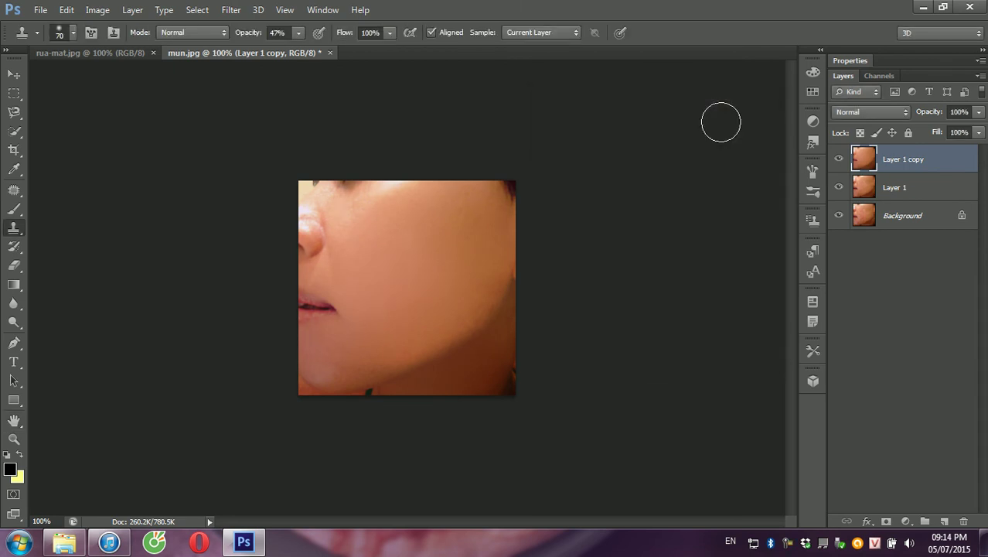
left_click(979, 113)
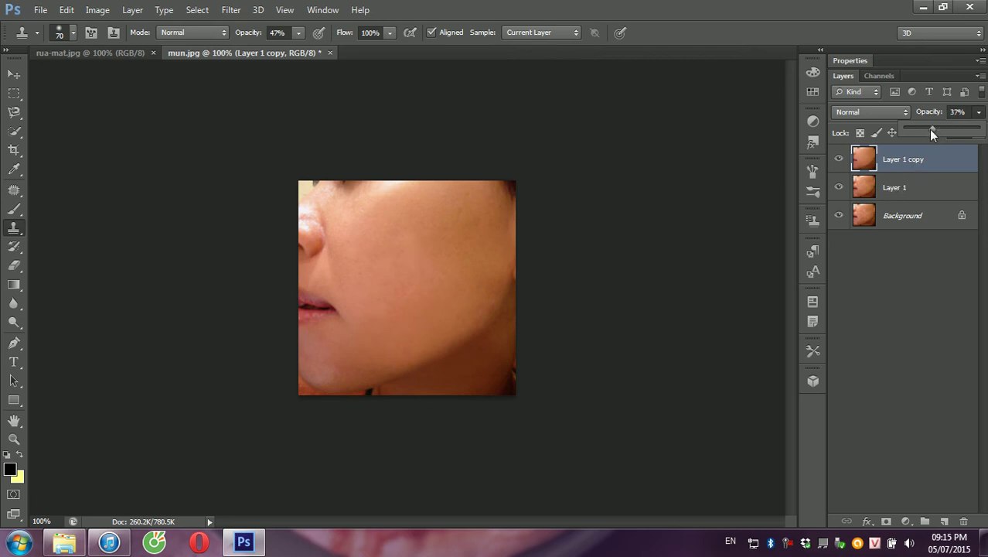
left_click(920, 188)
key("Delete")
left_click(840, 163)
left_click(839, 162)
left_click(839, 162)
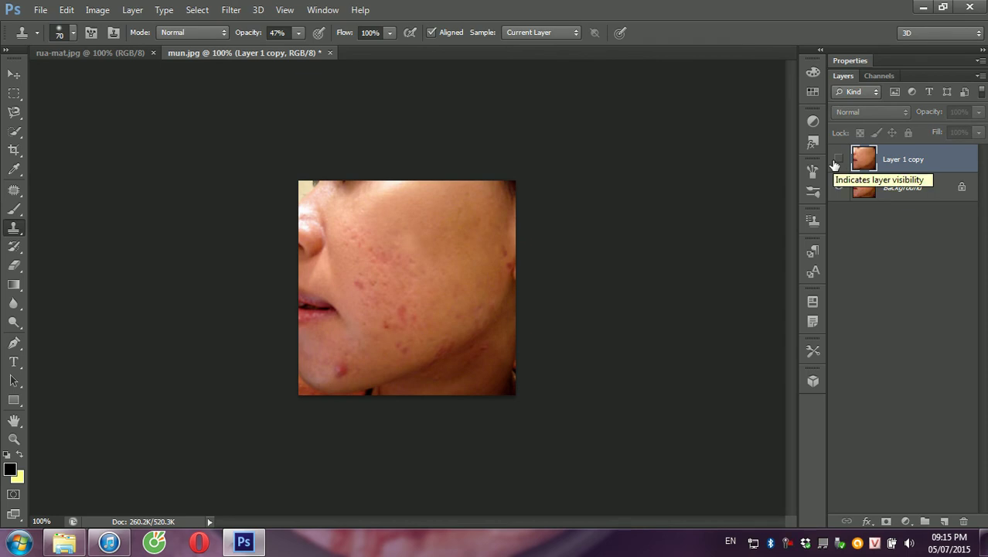
Step: Copy a rectangular cheek area from the Background into a new Layer 1 at the top
left_click(888, 209)
left_click(888, 186)
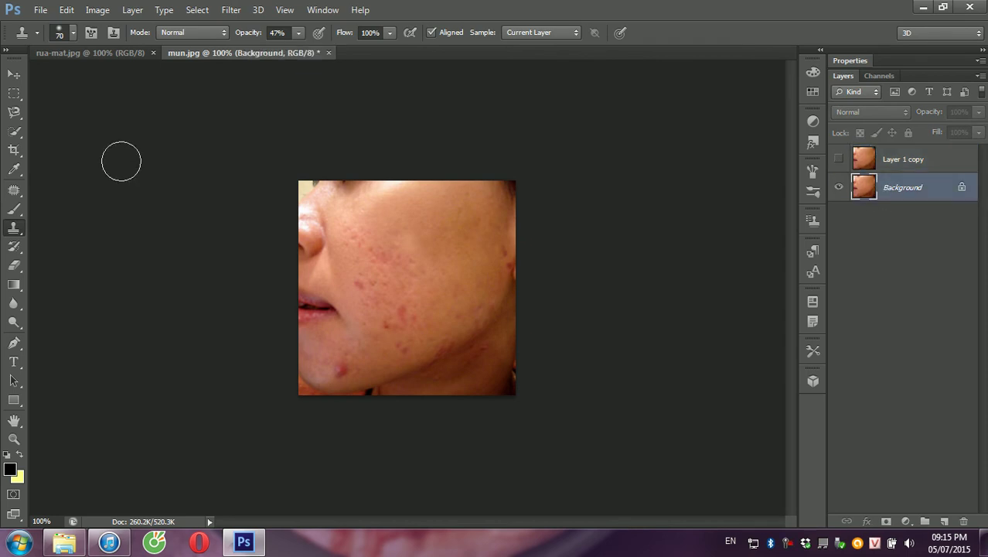
left_click(14, 93)
left_click_drag(340, 223, 437, 378)
key("ctrl+j")
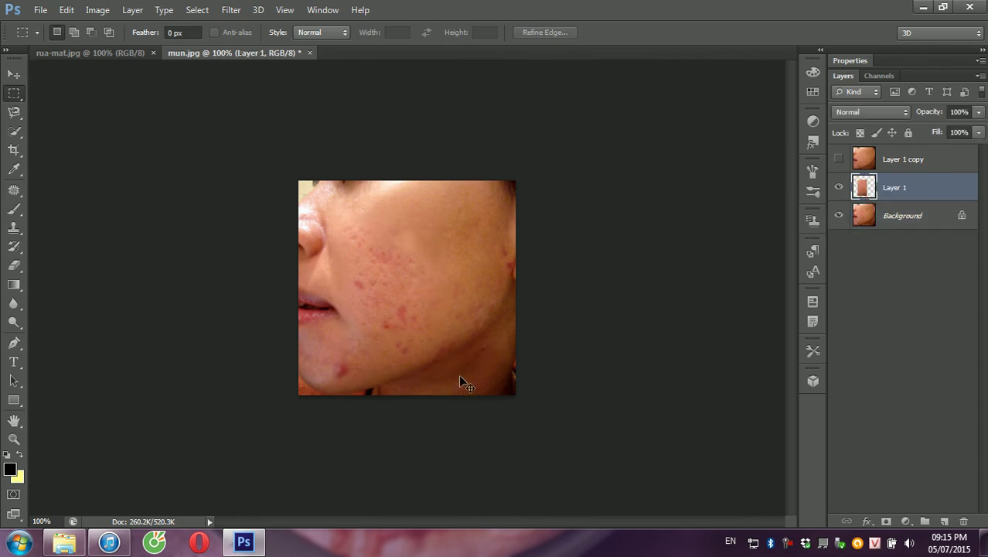
mouse_move(869, 199)
left_mouse_down()
mouse_move(884, 161)
mouse_move(867, 166)
left_mouse_up()
left_click(859, 191)
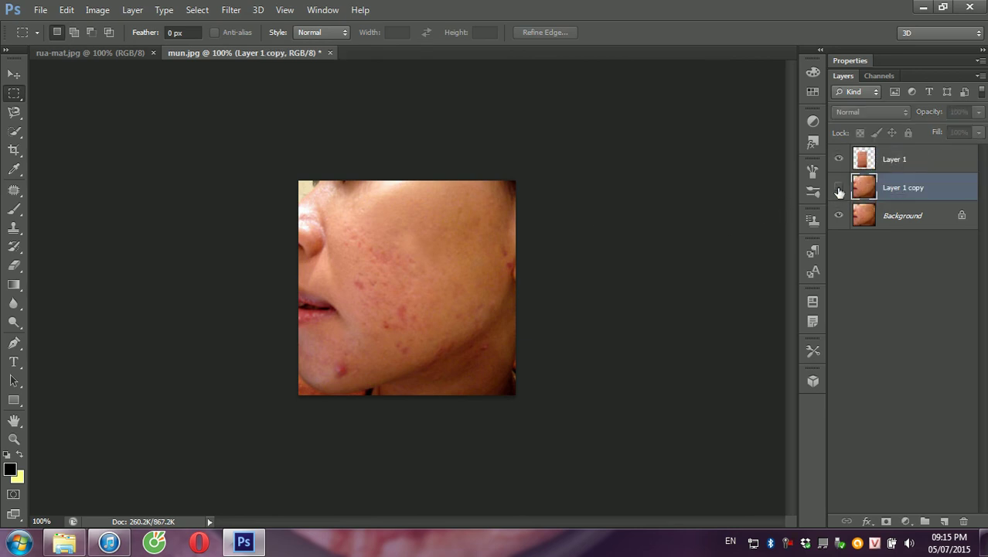
Step: Give Layer 1 a drop shadow with distance 0
right_click(865, 165)
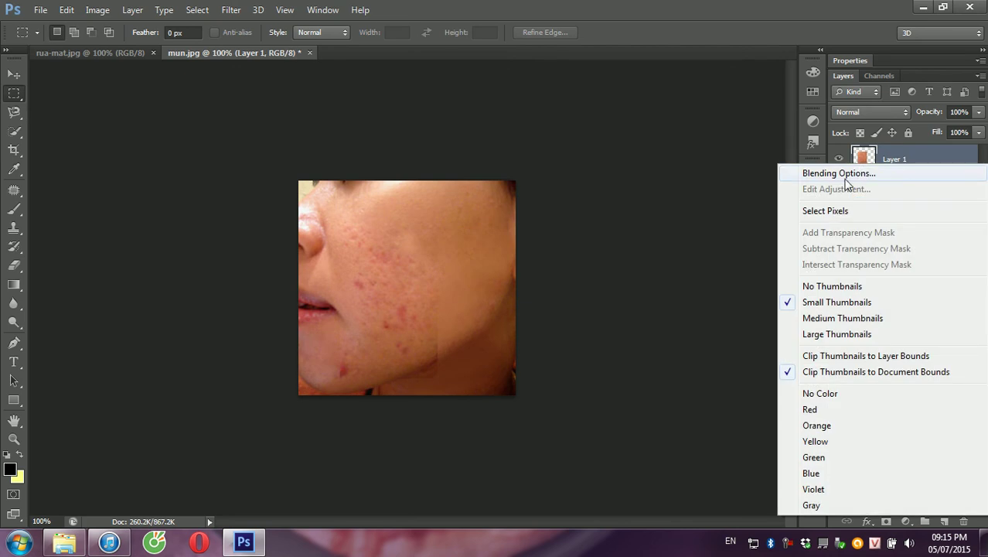
key("Escape")
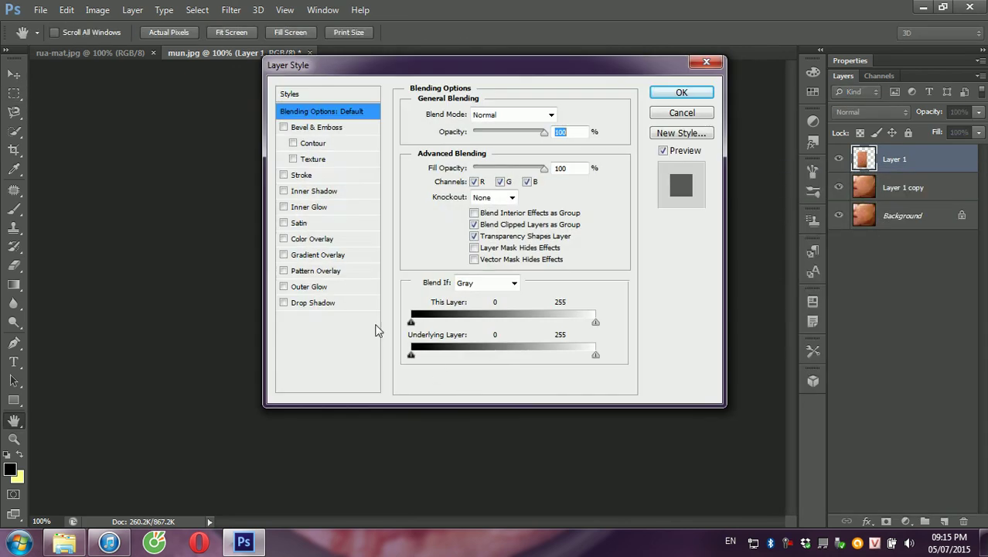
left_click(311, 303)
left_click_drag(471, 75, 725, 104)
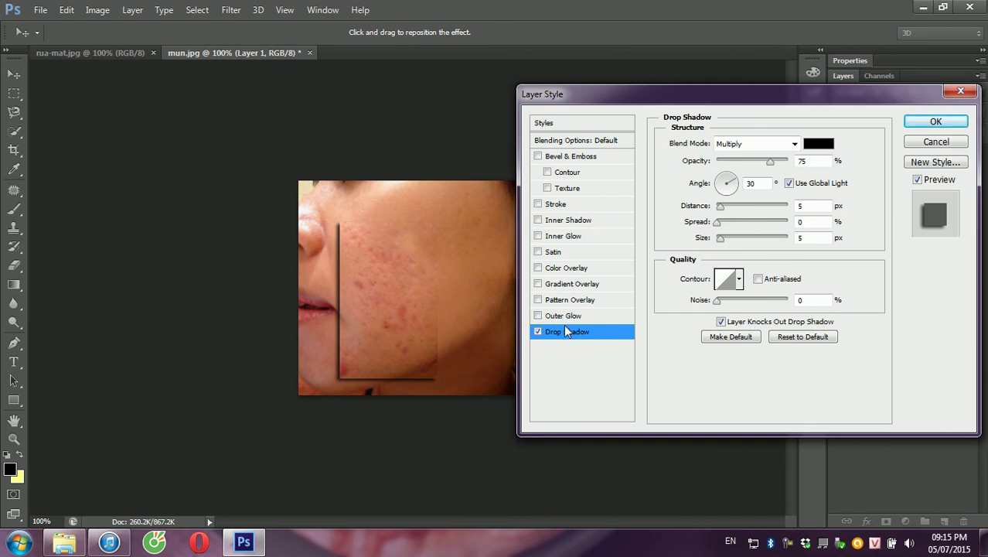
left_click_drag(720, 207, 733, 245)
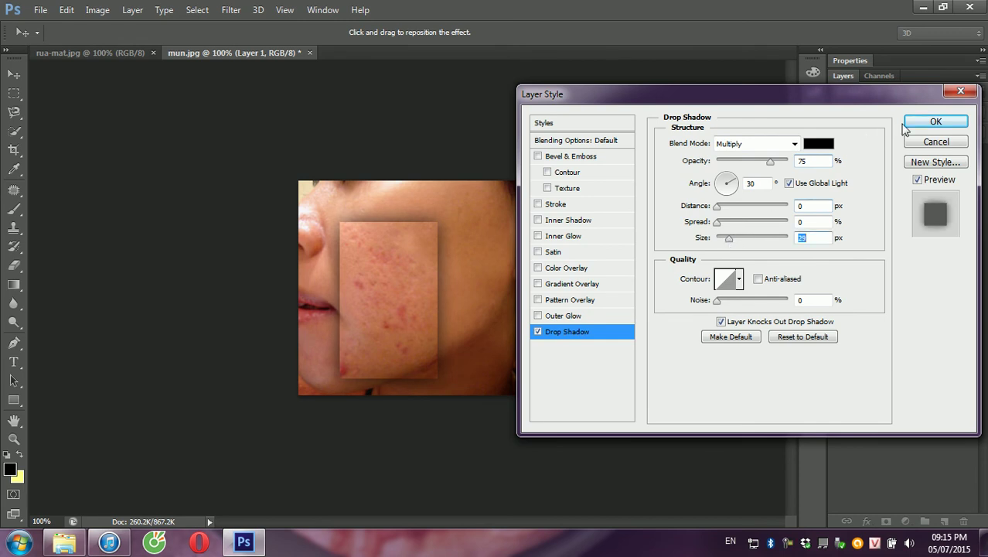
left_click(935, 121)
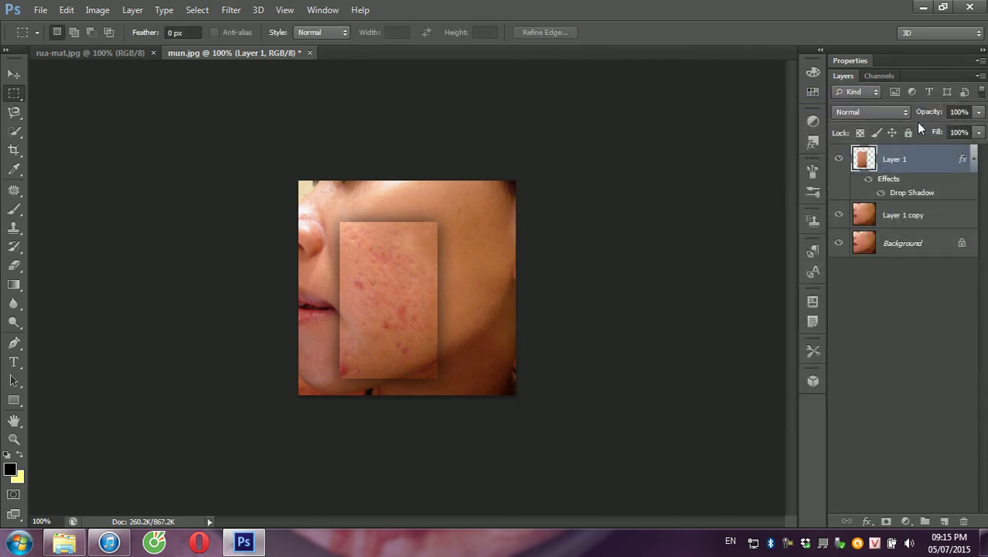
left_click(14, 74)
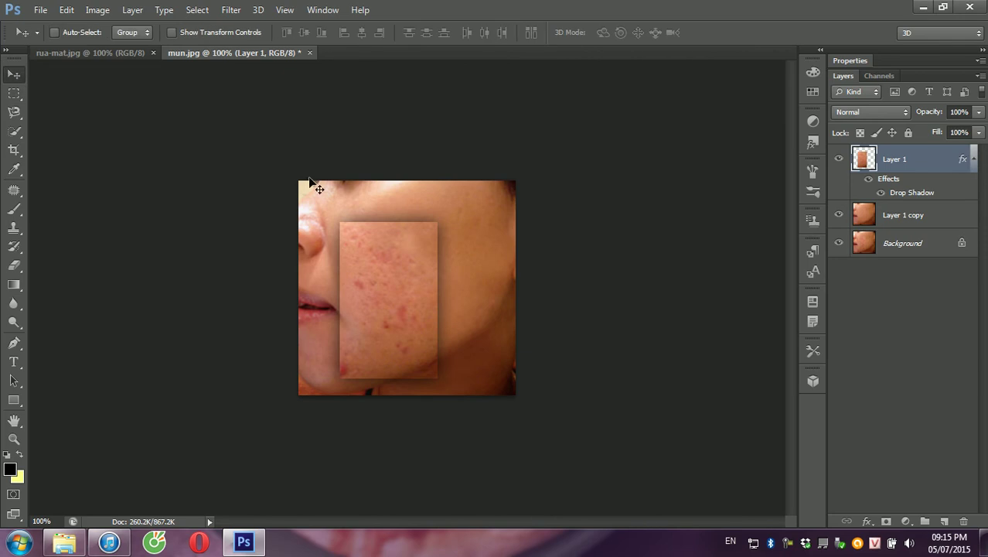
mouse_move(362, 274)
left_mouse_down()
mouse_move(469, 263)
mouse_move(388, 276)
left_mouse_up()
left_click(64, 543)
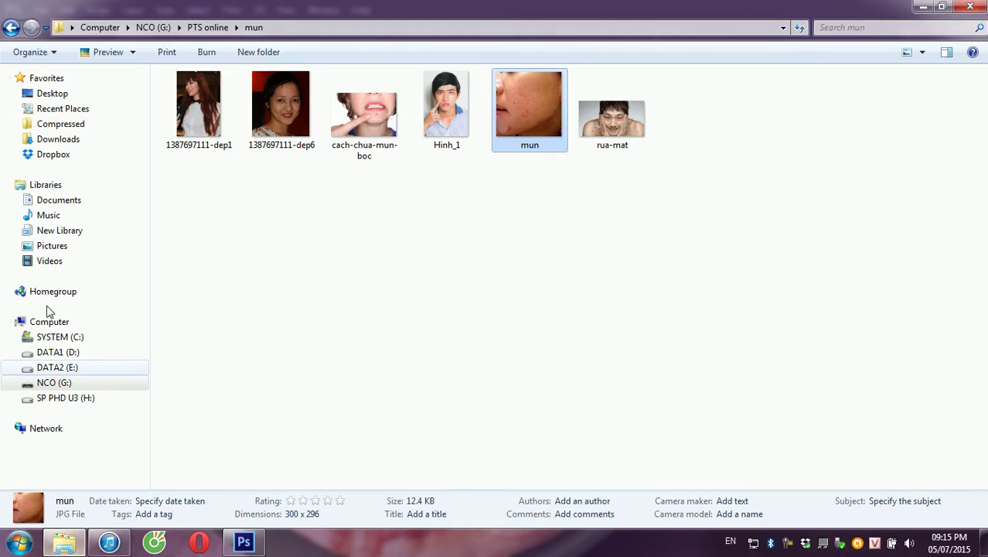
mouse_move(188, 123)
left_mouse_down()
mouse_move(358, 490)
mouse_move(857, 400)
left_mouse_up()
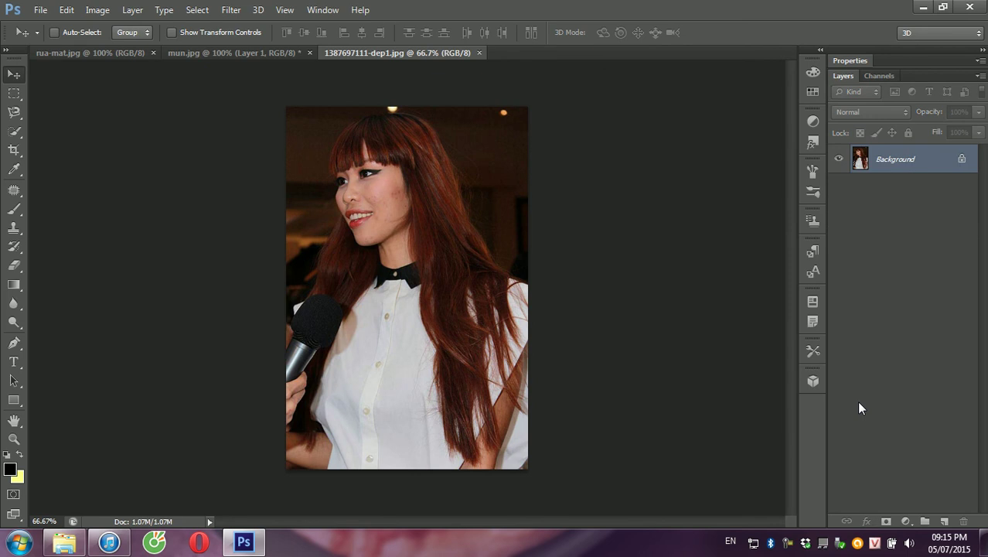
Step: Zoom to 200% and scroll up to a close-up of the woman's cheeks
key("ctrl+plus")
key("ctrl+plus")
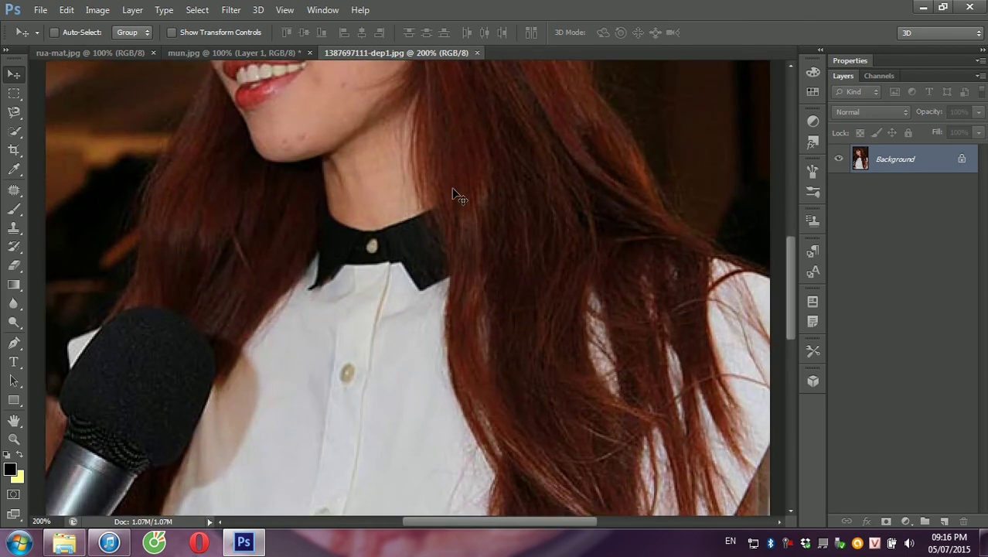
scroll(468, 155, "up", 3)
scroll(487, 169, "up", 2)
scroll(490, 172, "up", 1)
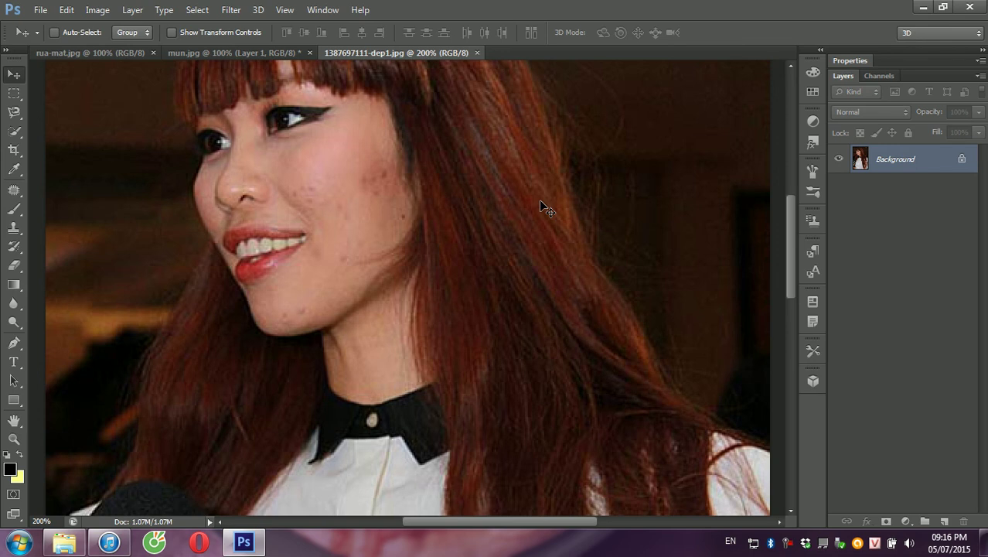
Step: Patch a spotty cheek area with clear cheek skin and deselect
left_click(14, 189)
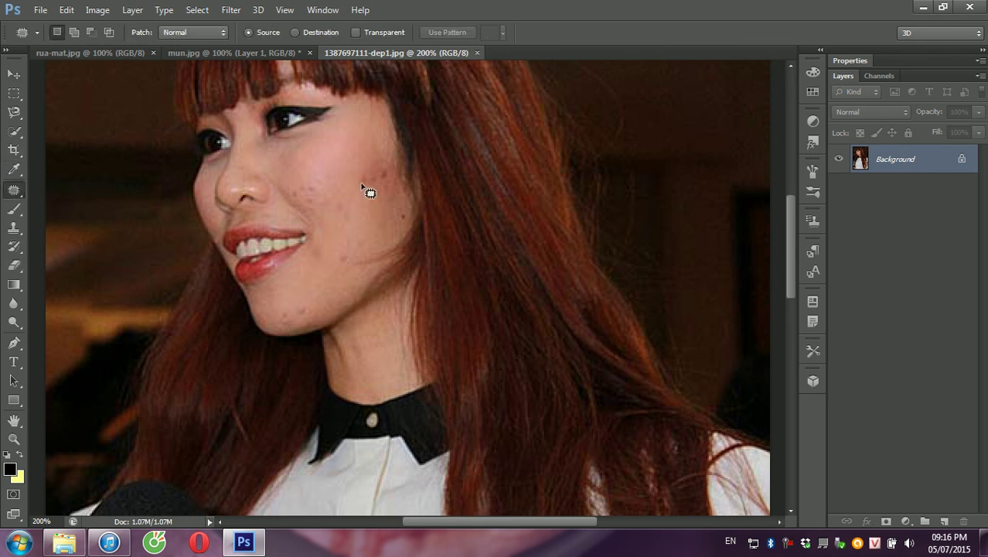
mouse_move(373, 169)
left_mouse_down()
mouse_move(352, 186)
mouse_move(377, 167)
mouse_move(355, 144)
left_mouse_up()
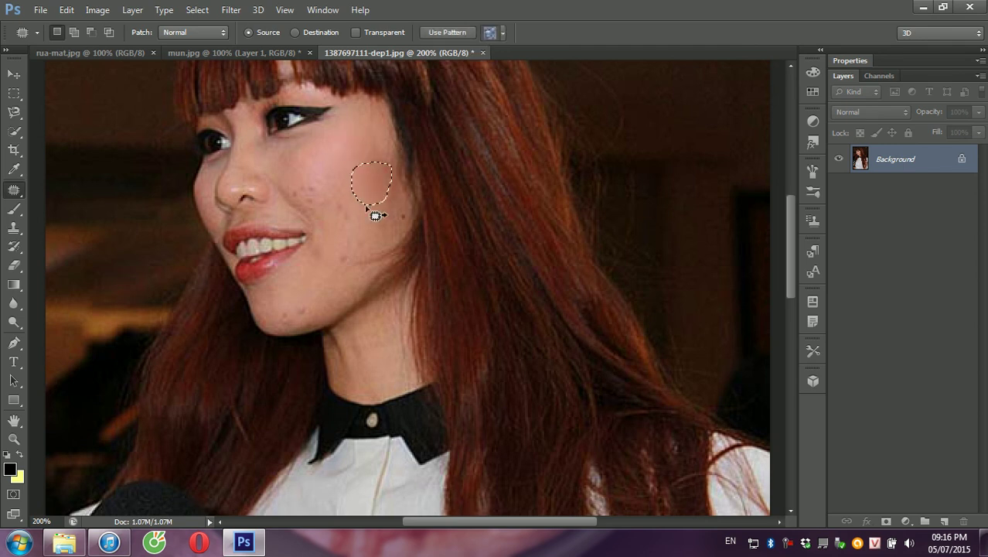
left_click_drag(290, 186, 316, 188)
mouse_move(316, 188)
left_mouse_down()
mouse_move(309, 193)
mouse_move(355, 186)
left_mouse_up()
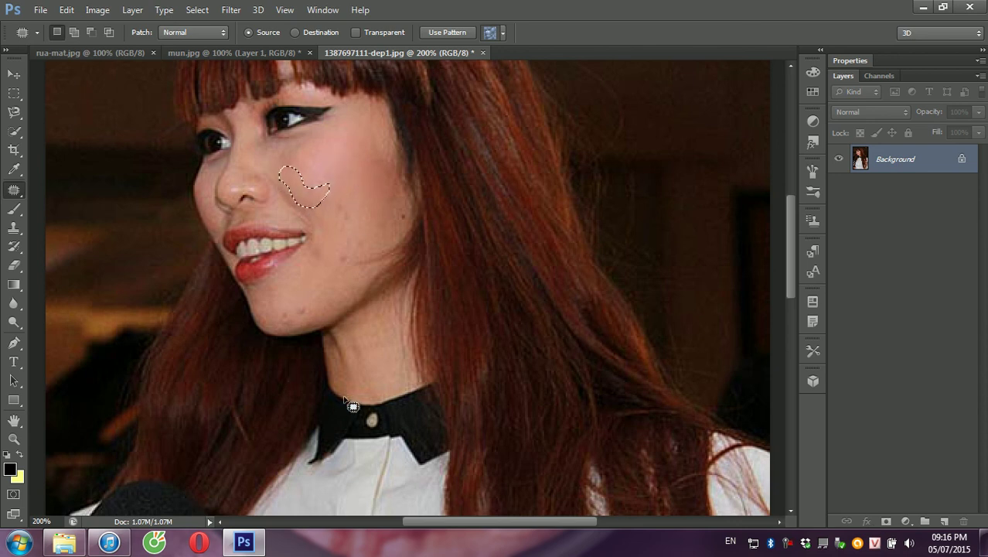
key("ctrl+d")
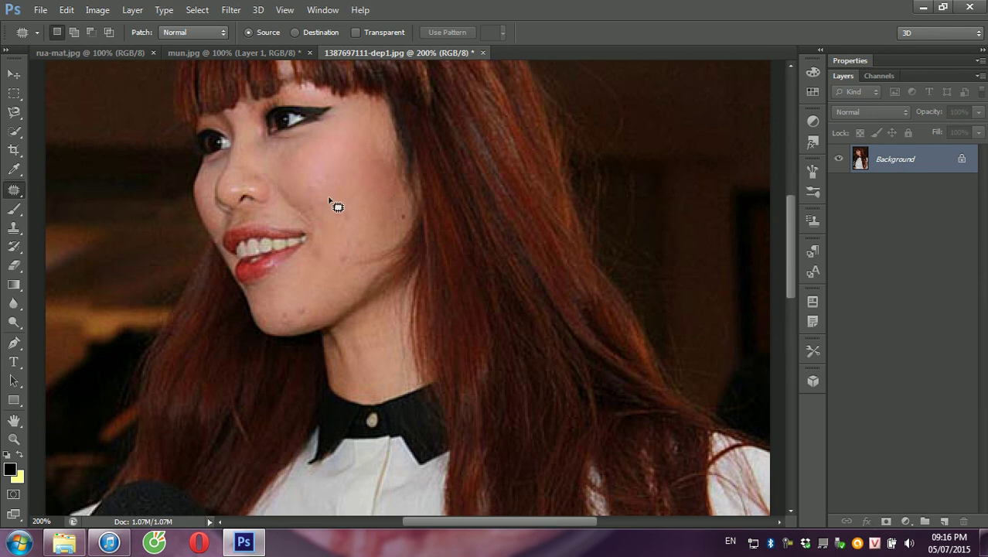
Step: Patch further spots on the cheek, chin and lower cheek, then deselect
left_click_drag(343, 202, 345, 202)
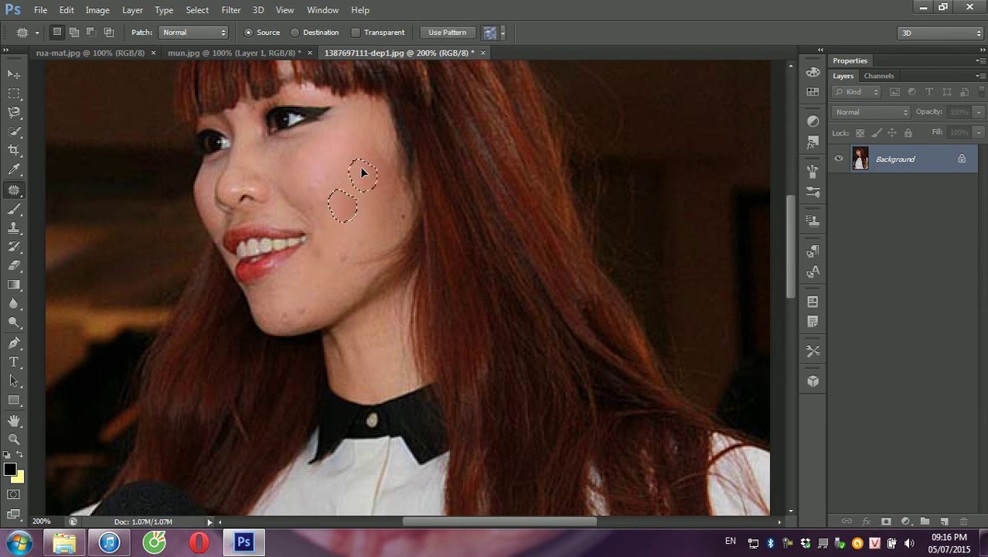
left_click_drag(289, 302, 280, 313)
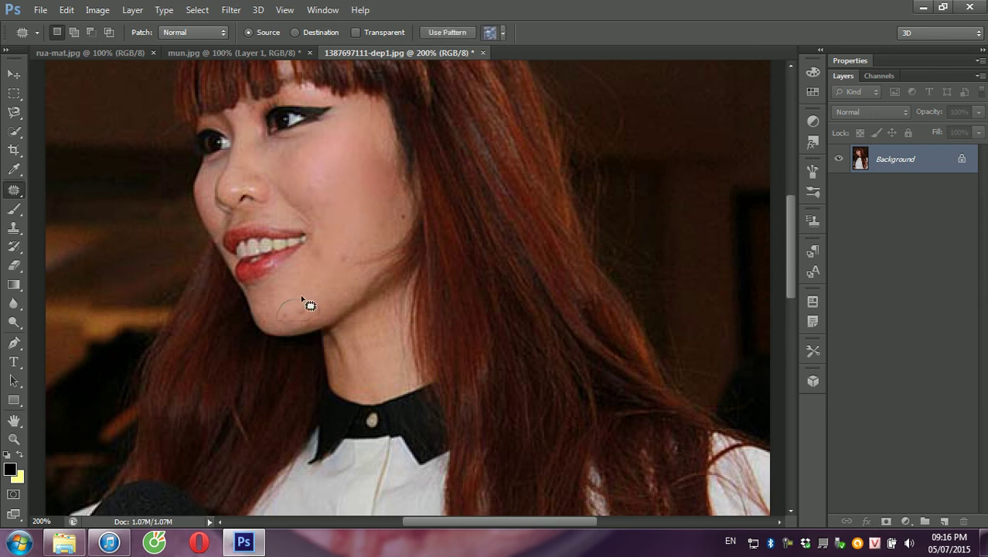
mouse_move(360, 235)
left_mouse_down()
mouse_move(360, 250)
mouse_move(380, 259)
left_mouse_up()
key("ctrl+d")
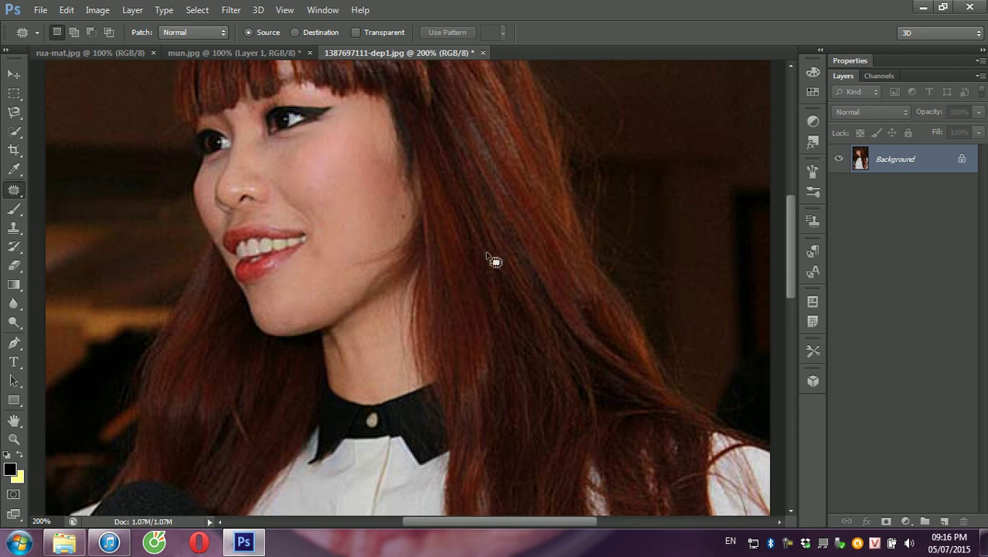
Step: Copy a rectangle around the face onto a new layer
left_click_drag(789, 208, 789, 186)
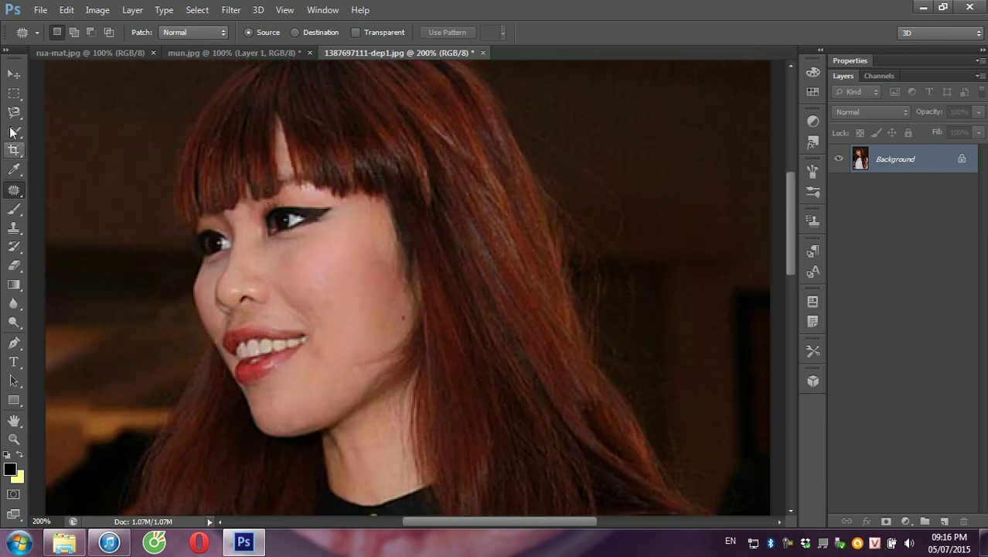
left_click(13, 92)
left_click_drag(157, 143, 493, 463)
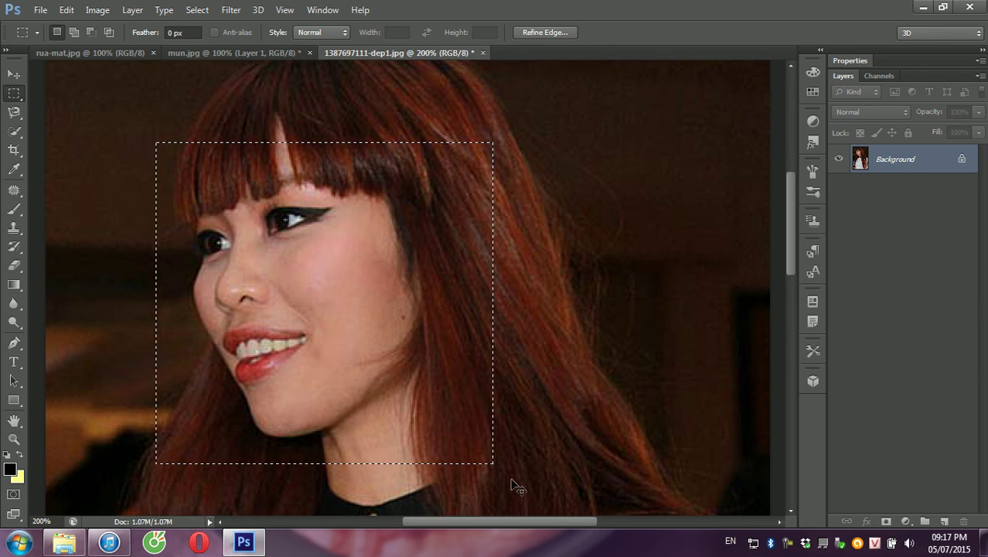
key("ctrl+j")
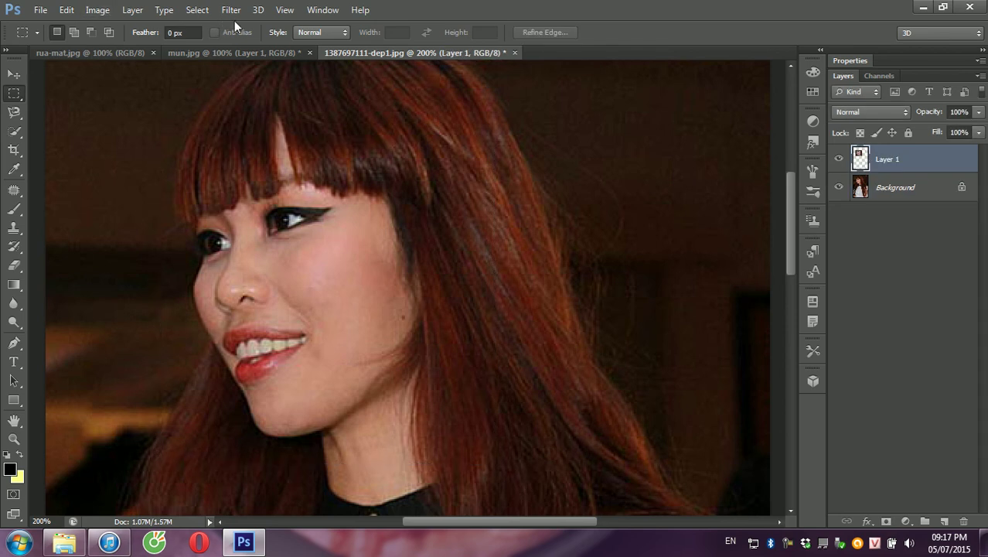
Step: Apply Surface Blur with radius 31 and threshold 11 to the face layer
left_click(231, 9)
mouse_move(237, 156)
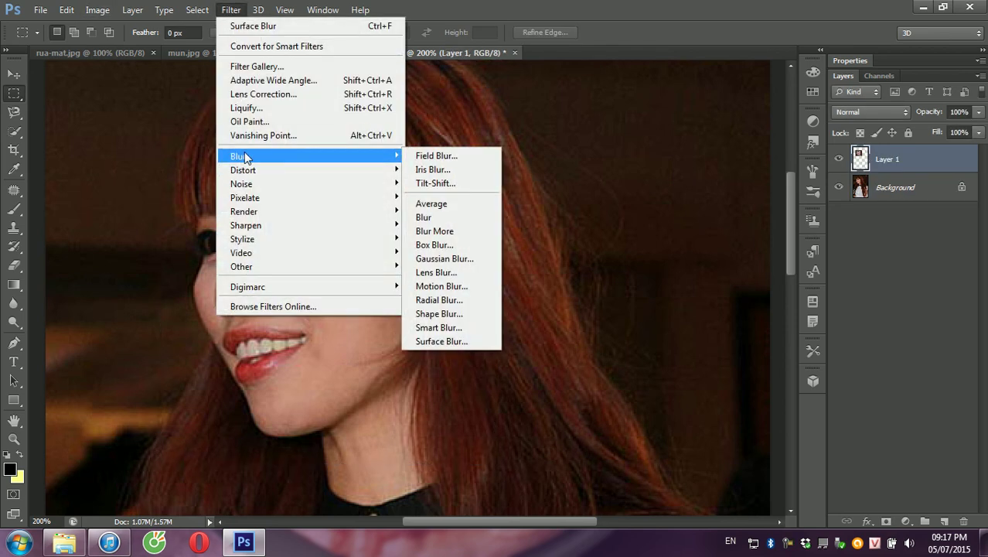
left_click(441, 341)
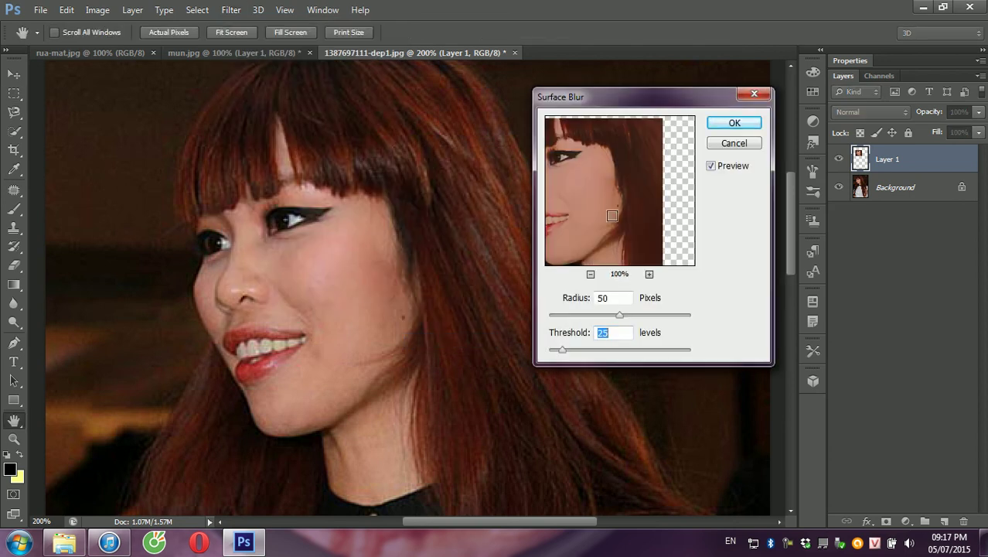
left_click(592, 317)
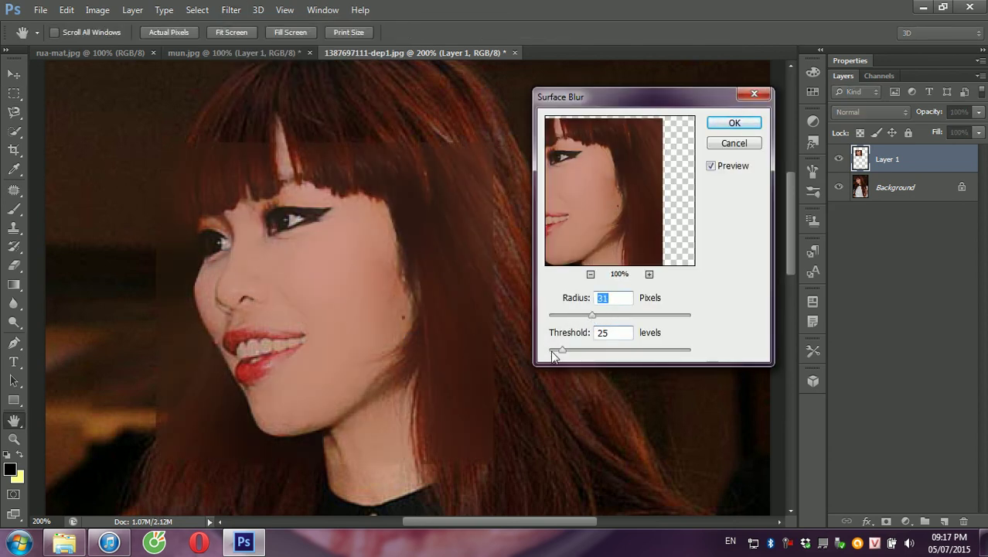
left_click_drag(552, 350, 549, 350)
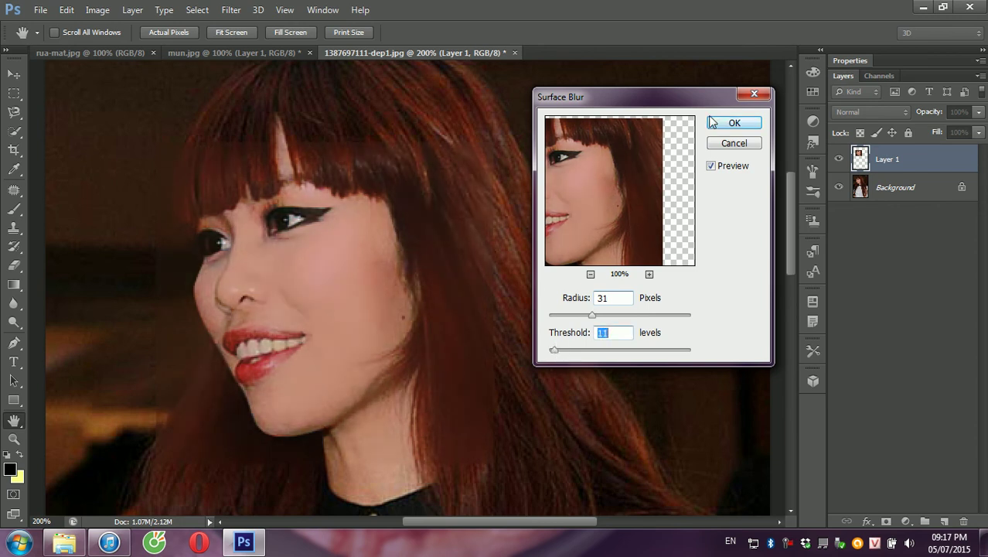
left_click(710, 129)
Step: Set the Eraser to 45 px, then merge the blurred layer into the Background
left_click(14, 266)
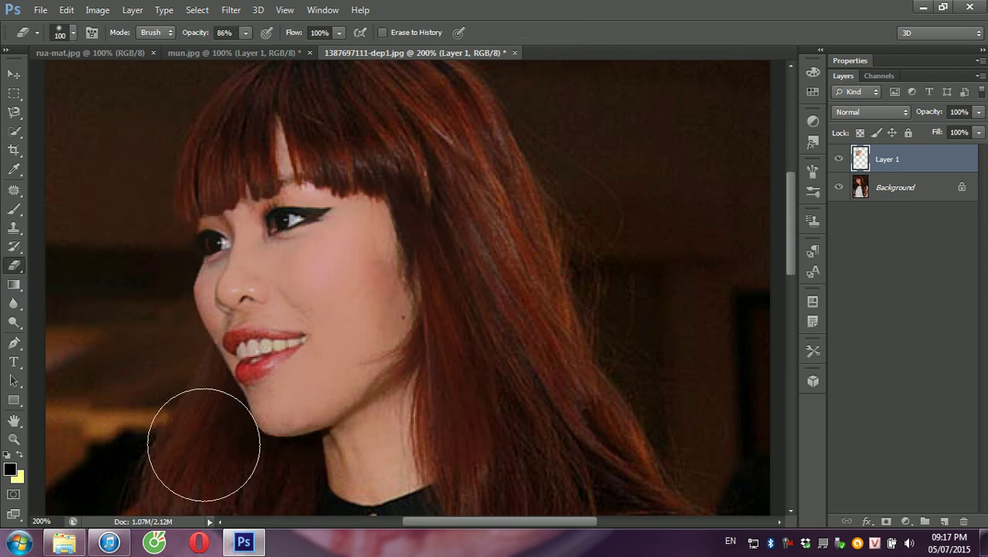
key("bracketleft")
key("bracketleft")
key("bracketleft")
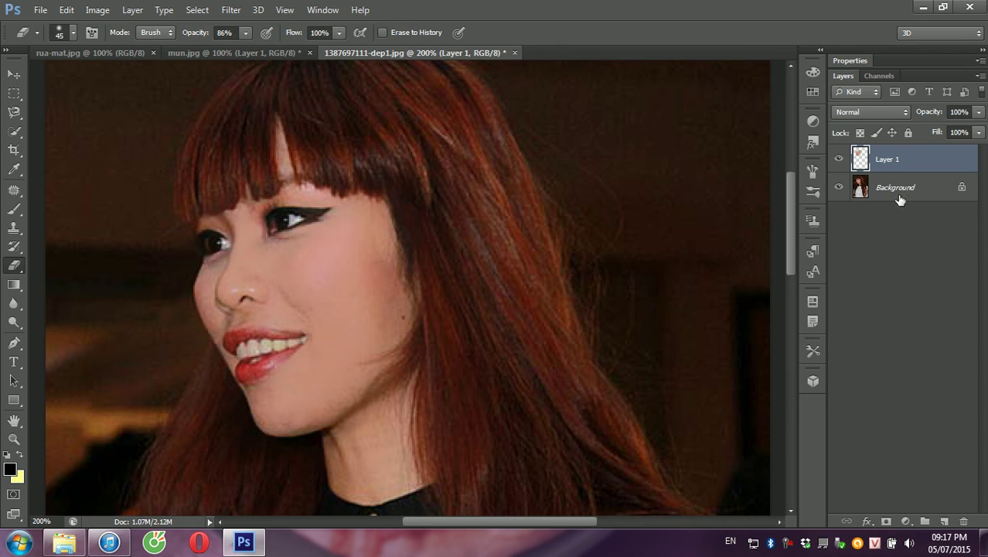
key("ctrl+minus")
key("ctrl+minus")
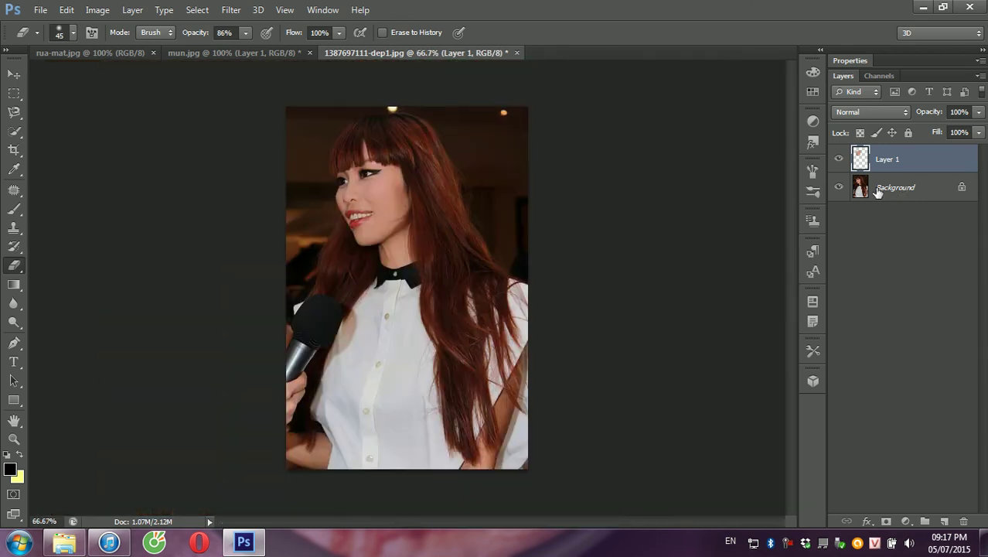
left_click(879, 192)
key("ctrl+shift+e")
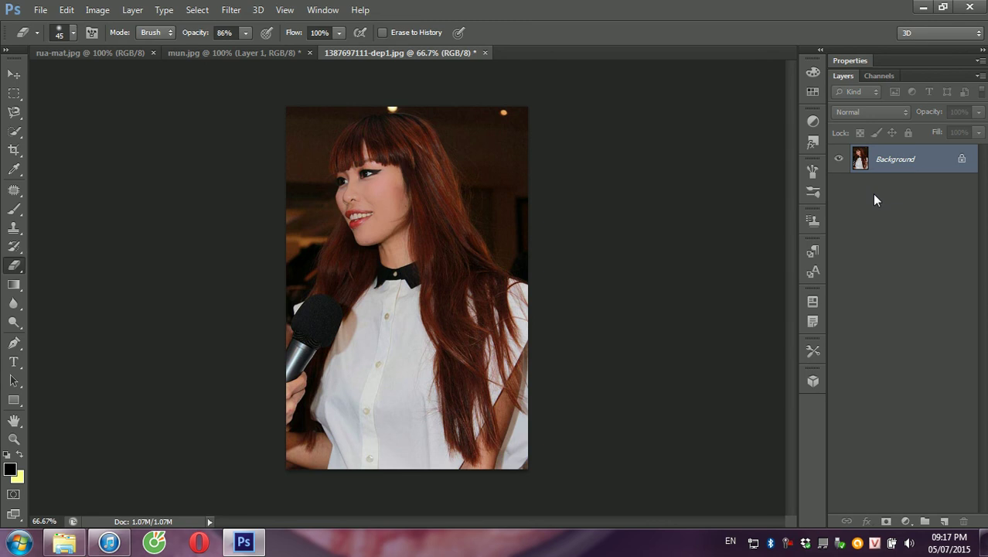
left_click(64, 541)
left_click(272, 127)
left_click_drag(290, 123, 906, 442)
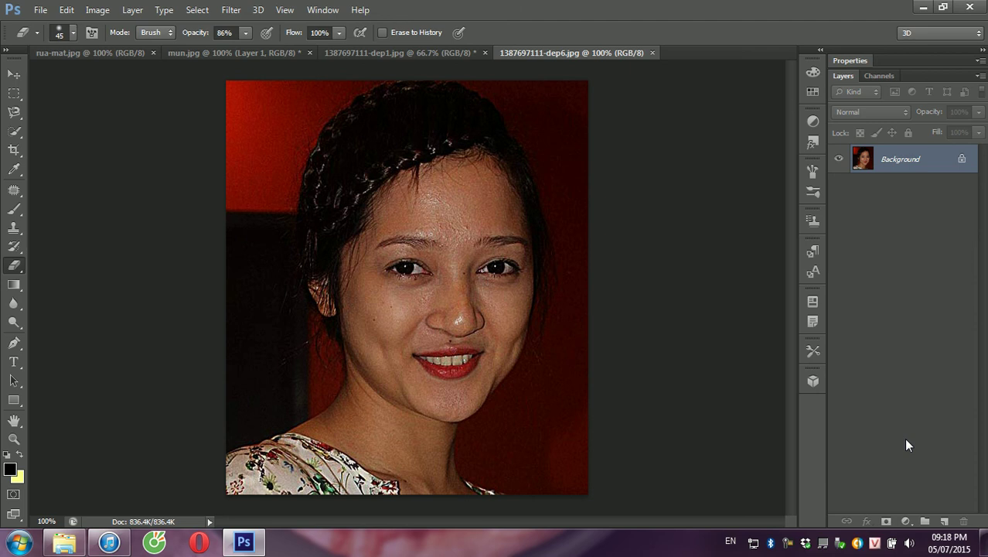
key("ctrl+plus")
key("ctrl+minus")
left_click(14, 75)
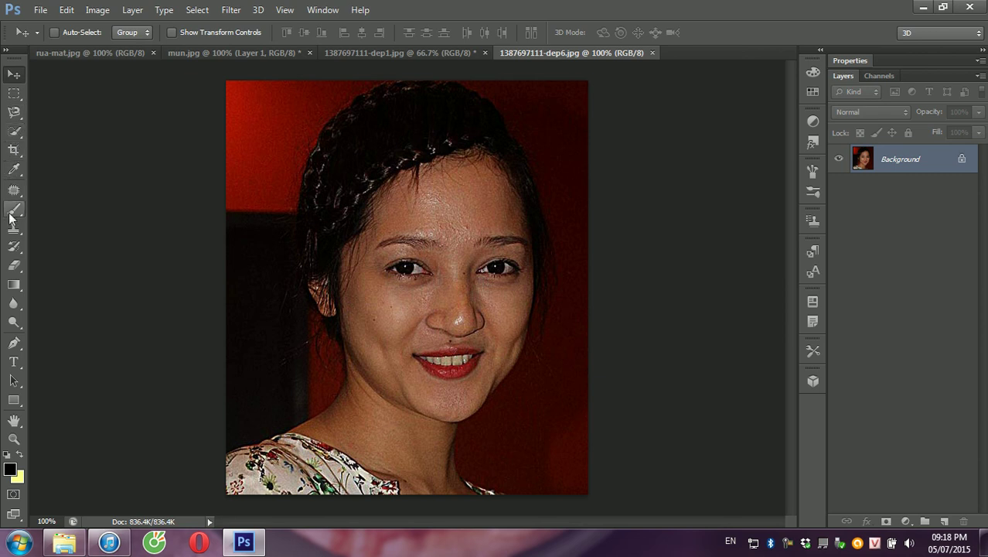
Step: Clone clean skin with a 45 px Clone Stamp over the forehead, left hairline and temple
key("ctrl+plus")
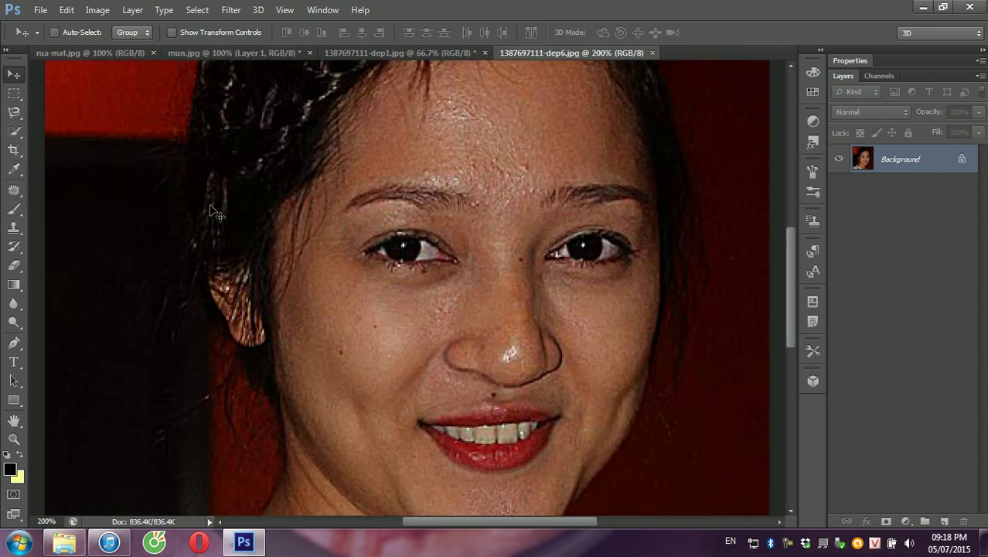
left_click(15, 230)
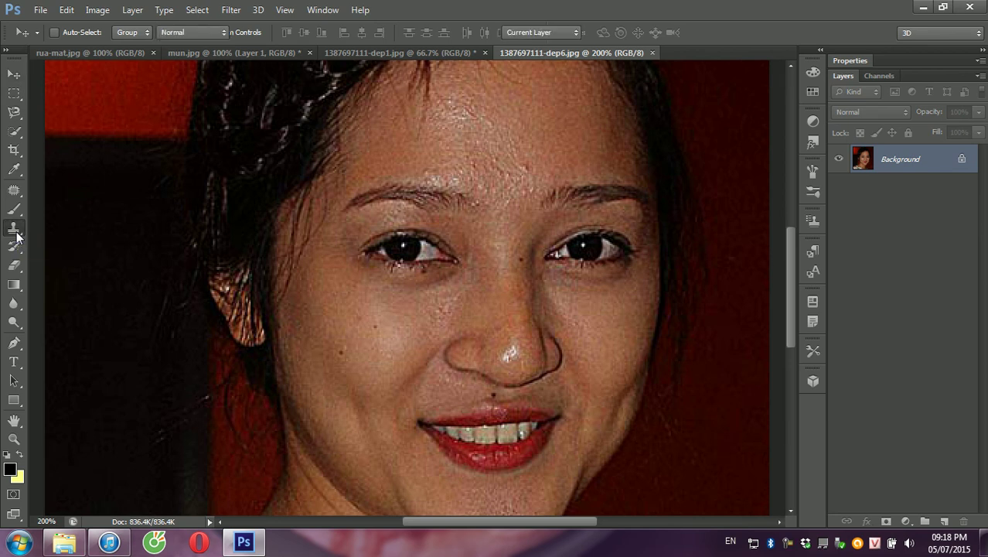
scroll(417, 190, "up", 3)
key("bracketleft")
key("bracketleft")
key("bracketleft")
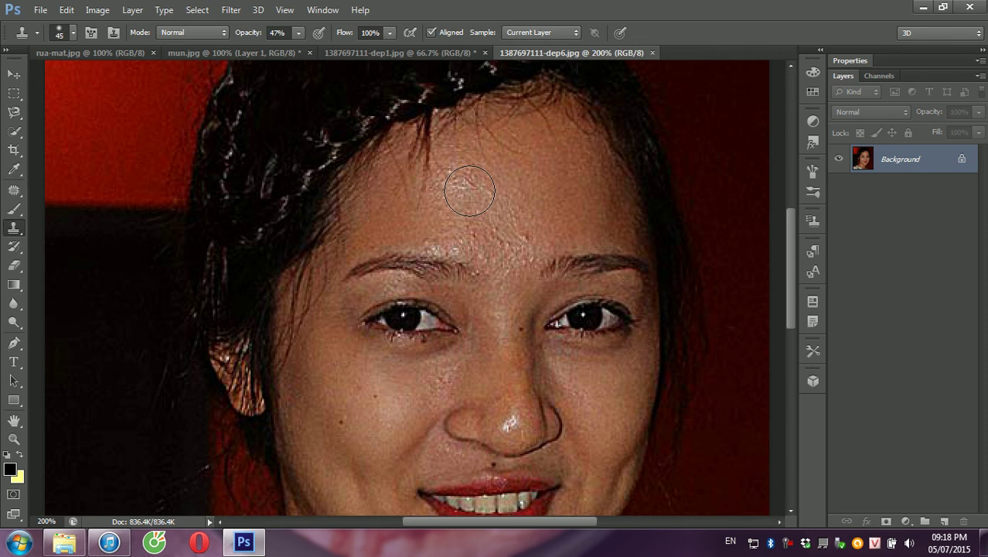
left_click(474, 200, "alt")
mouse_move(459, 194)
left_mouse_down()
mouse_move(426, 187)
mouse_move(414, 217)
mouse_move(428, 151)
mouse_move(483, 147)
mouse_move(486, 130)
mouse_move(548, 127)
mouse_move(528, 108)
mouse_move(515, 126)
mouse_move(556, 110)
mouse_move(570, 192)
left_mouse_up()
mouse_move(375, 192)
left_mouse_down()
mouse_move(408, 192)
mouse_move(433, 155)
mouse_move(393, 224)
mouse_move(364, 207)
left_mouse_up()
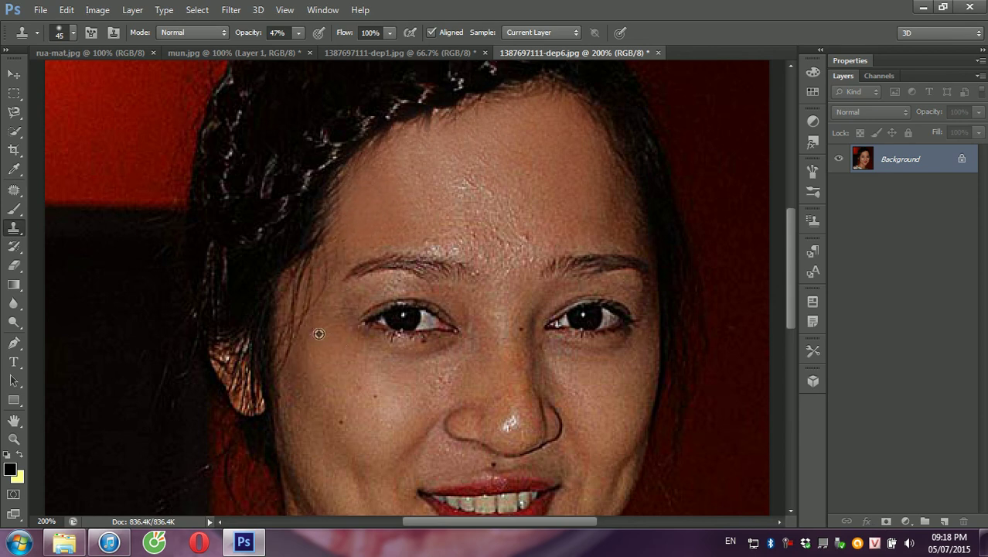
mouse_move(331, 258)
left_mouse_down()
mouse_move(324, 327)
mouse_move(298, 327)
mouse_move(307, 295)
left_mouse_up()
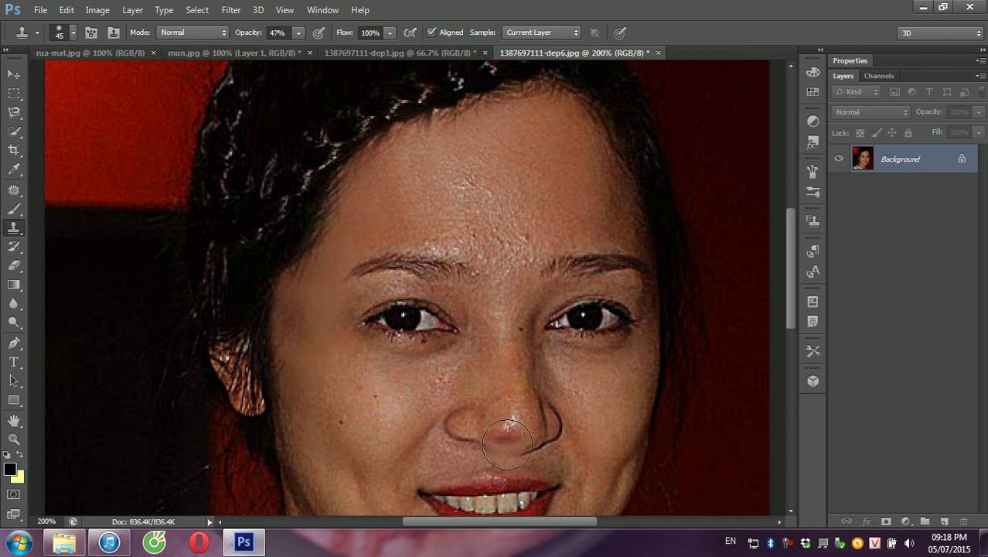
Step: Clone smooth skin over the cheek and tone down the shiny specks above the brows
key("ctrl+minus")
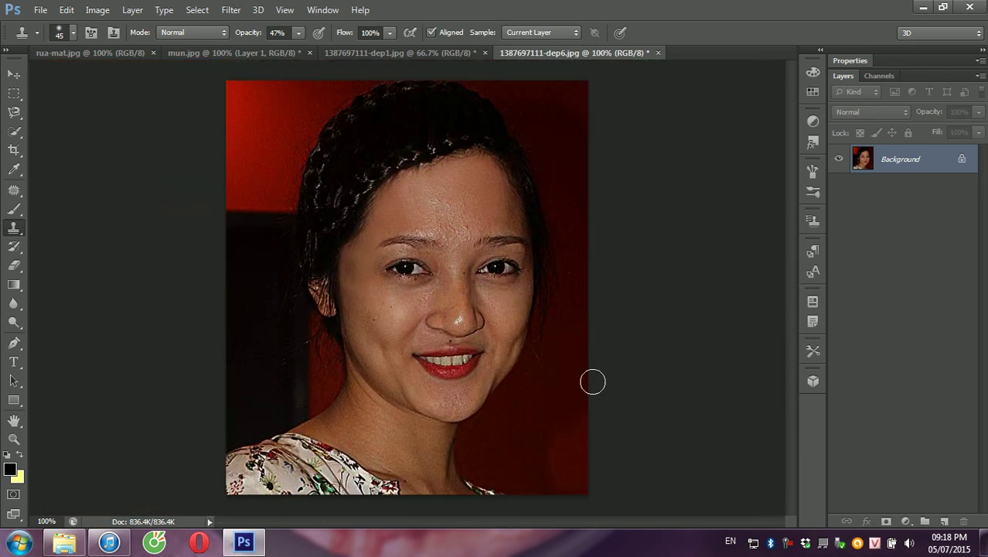
left_click_drag(369, 300, 370, 291)
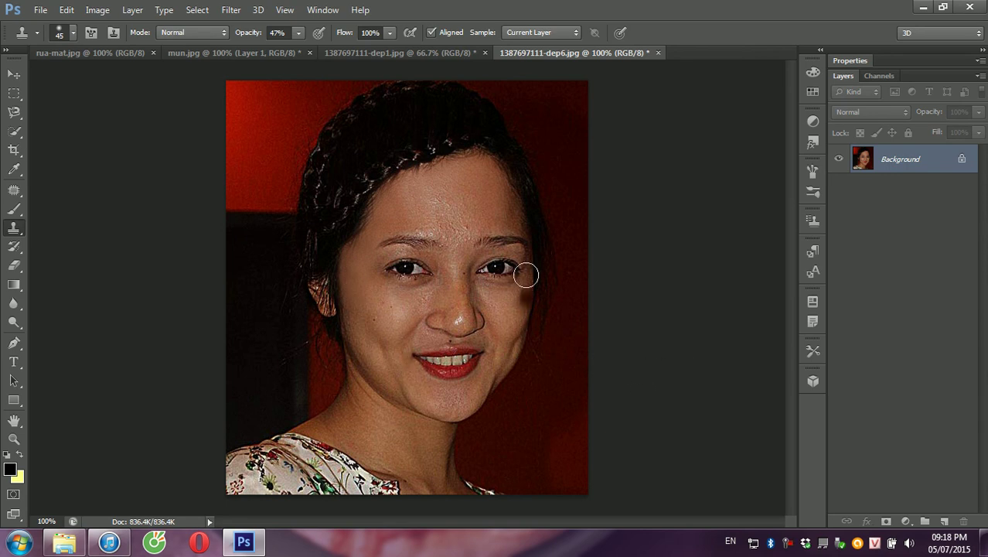
scroll(463, 194, "up", 2)
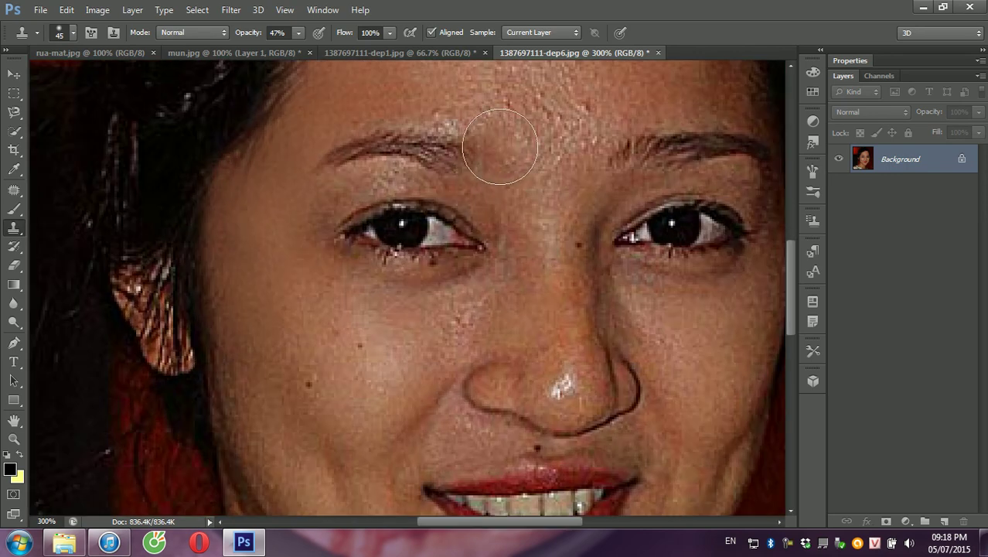
scroll(481, 151, "up", 2)
scroll(488, 188, "up", 1)
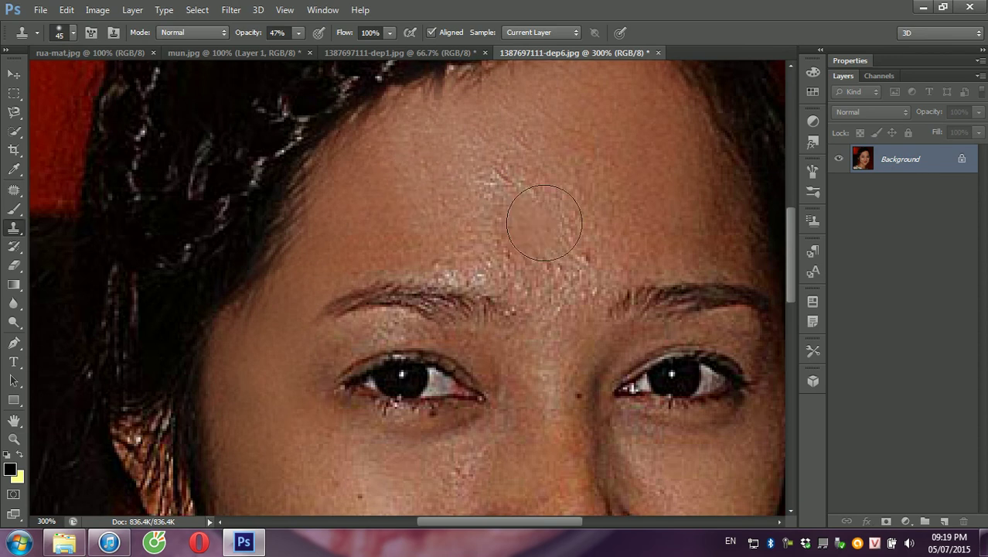
left_click_drag(573, 232, 508, 187)
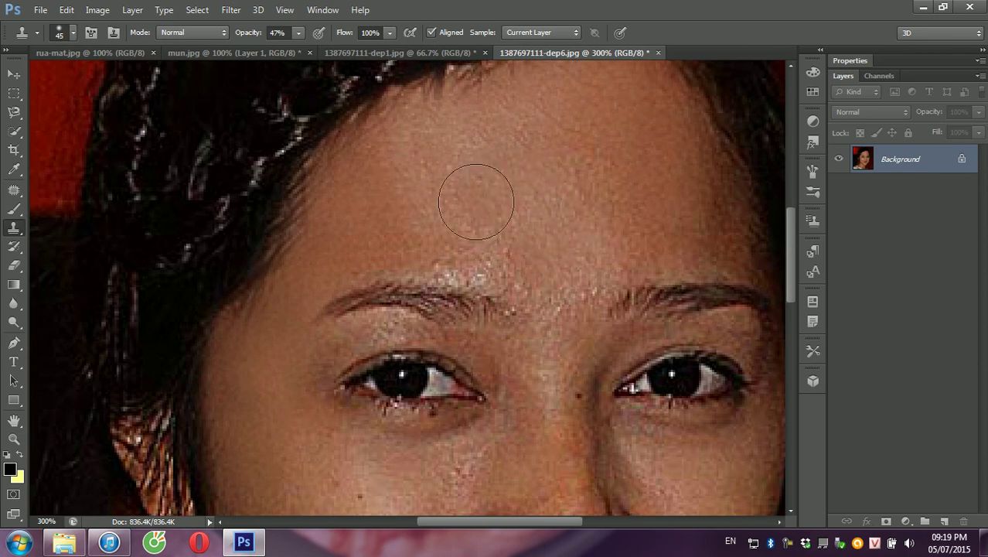
left_click_drag(536, 220, 554, 247)
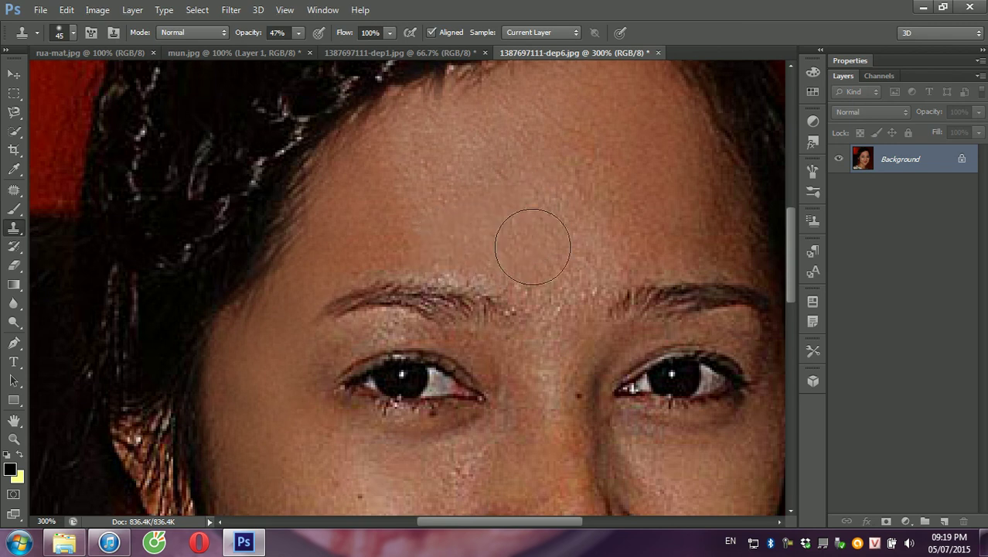
key("ctrl+minus")
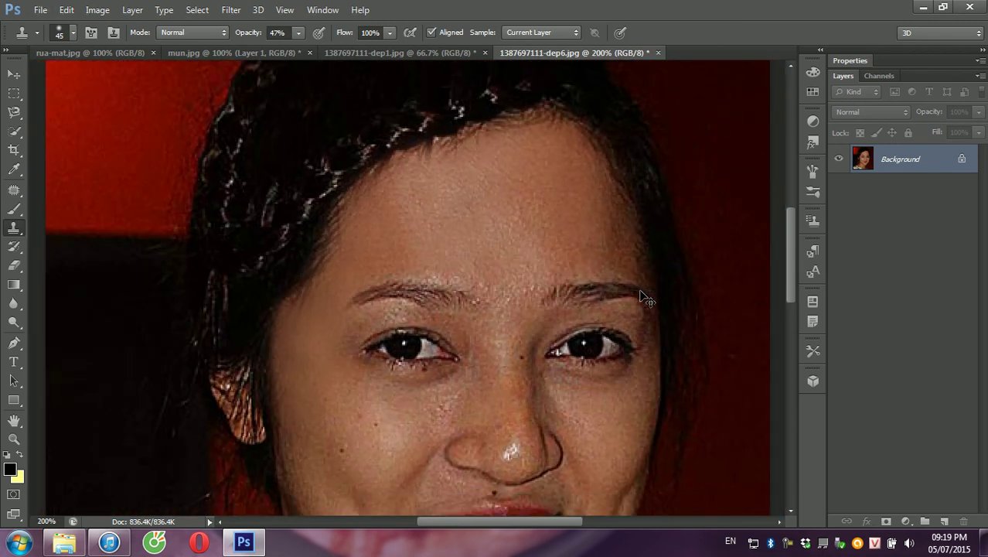
key("ctrl+minus")
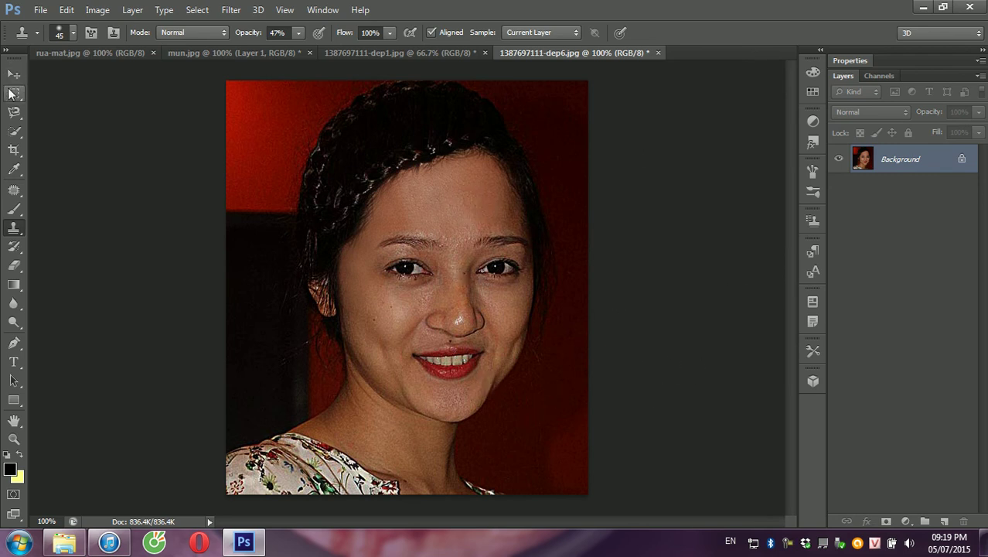
Step: Copy a rectangular selection around the face onto a new Layer 1
left_click(14, 92)
left_click_drag(316, 141, 561, 456)
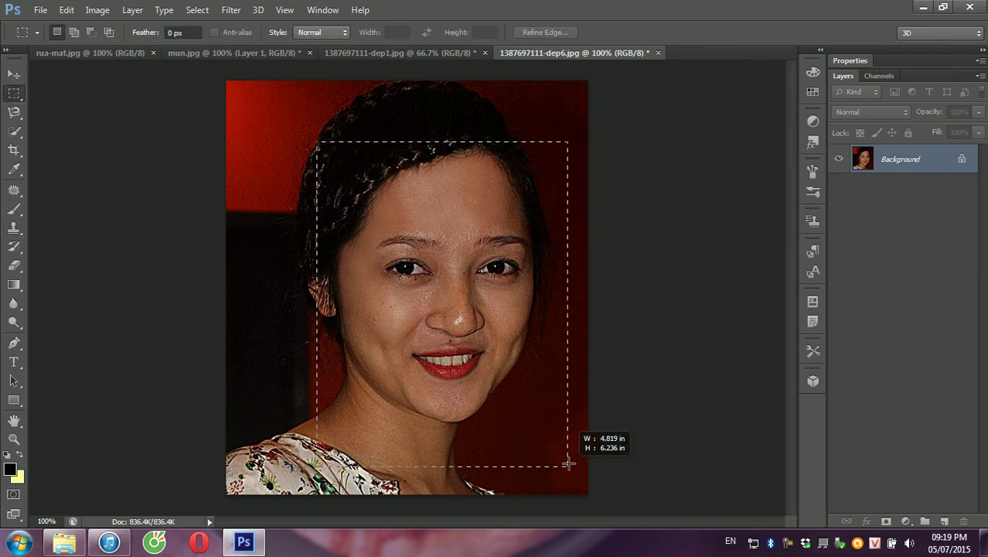
key("ctrl+j")
Step: Soften Layer 1 with a Surface Blur of radius 40 and threshold 11
left_click(196, 10)
mouse_move(238, 156)
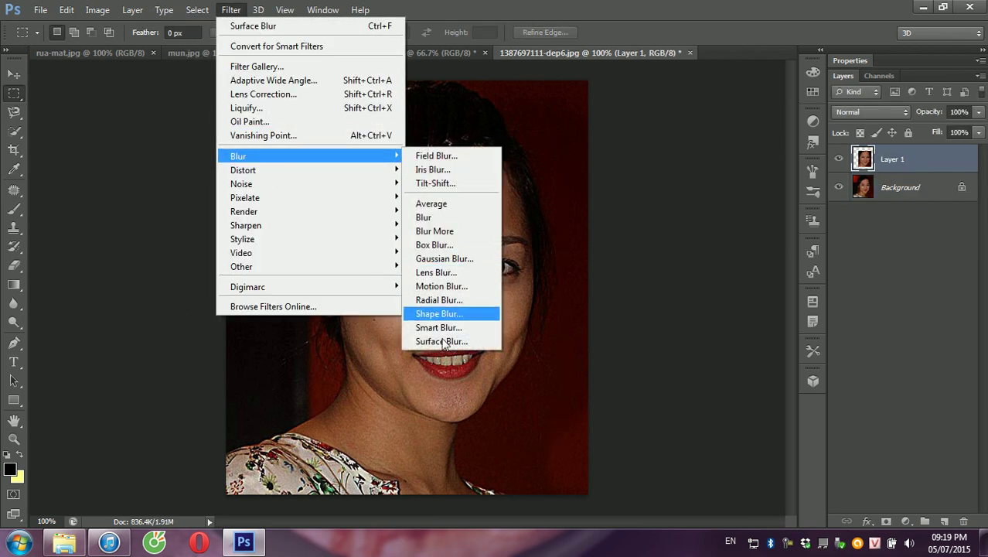
left_click(438, 341)
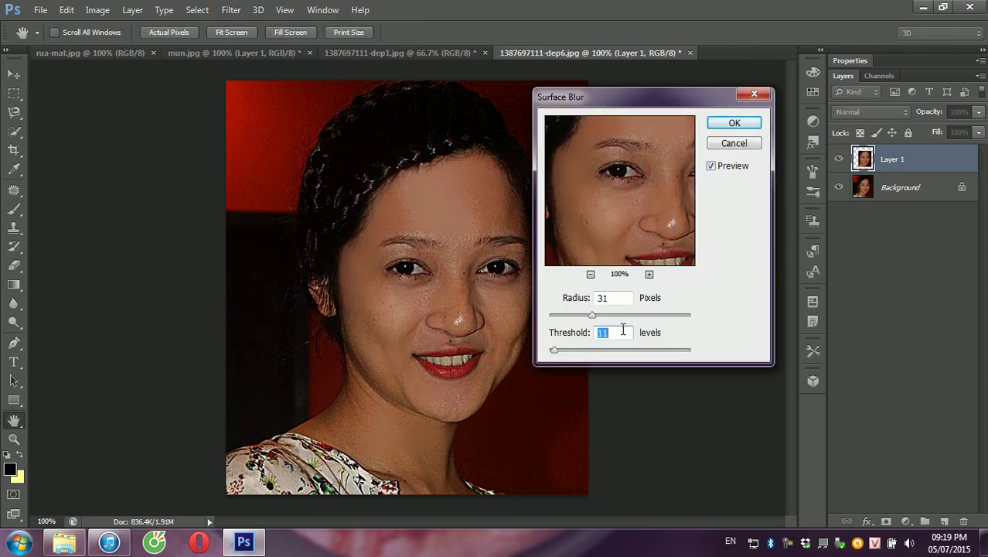
left_click_drag(601, 315, 607, 314)
left_click(733, 124)
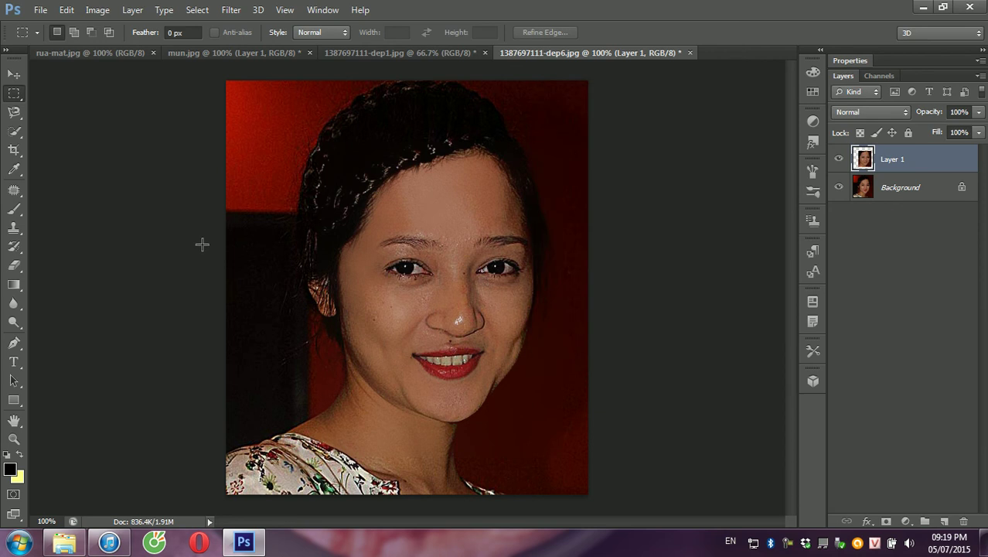
key("ctrl+plus")
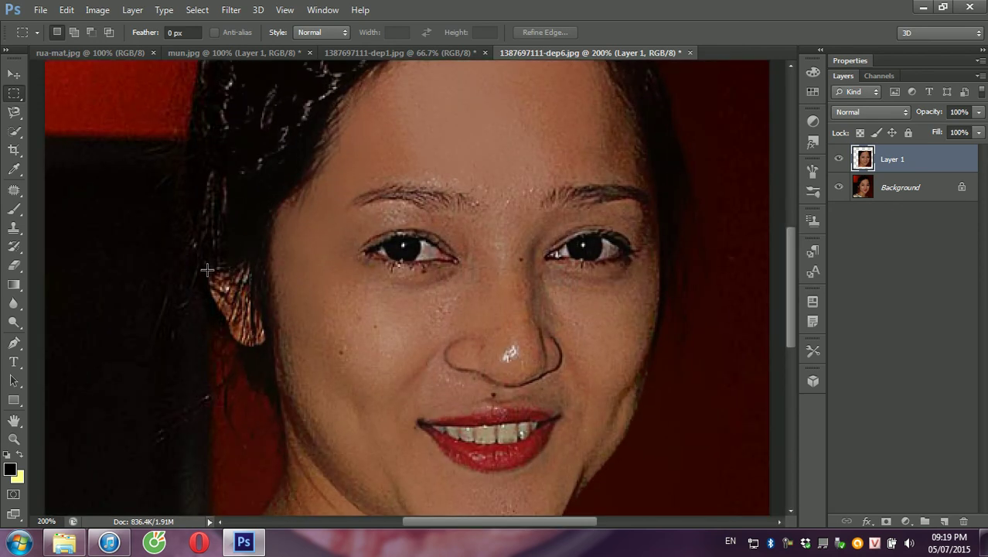
Step: Erase the blur from Layer 1 over the eyes to restore sharp detail
left_click(14, 265)
left_click_drag(405, 249, 422, 247)
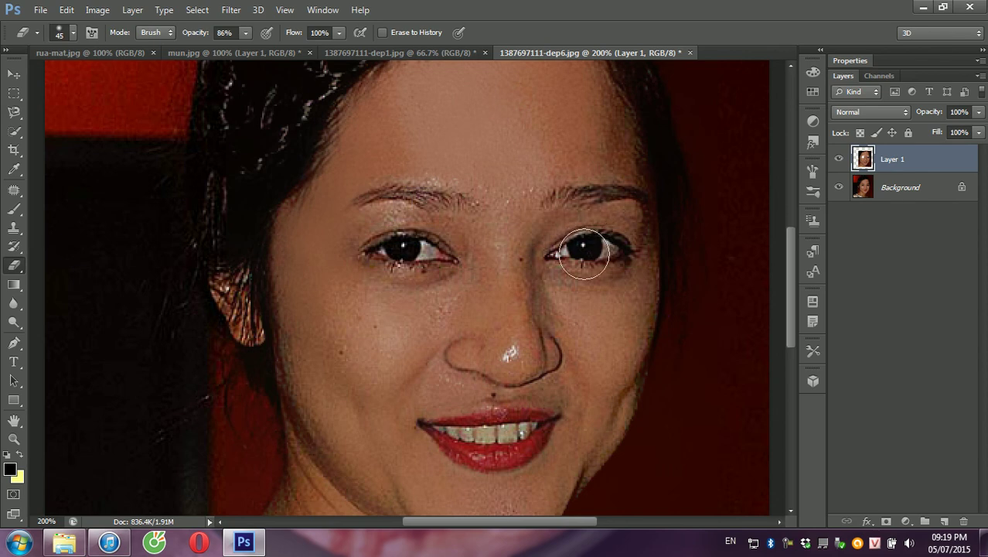
scroll(278, 353, "down", 2)
scroll(246, 186, "down", 2)
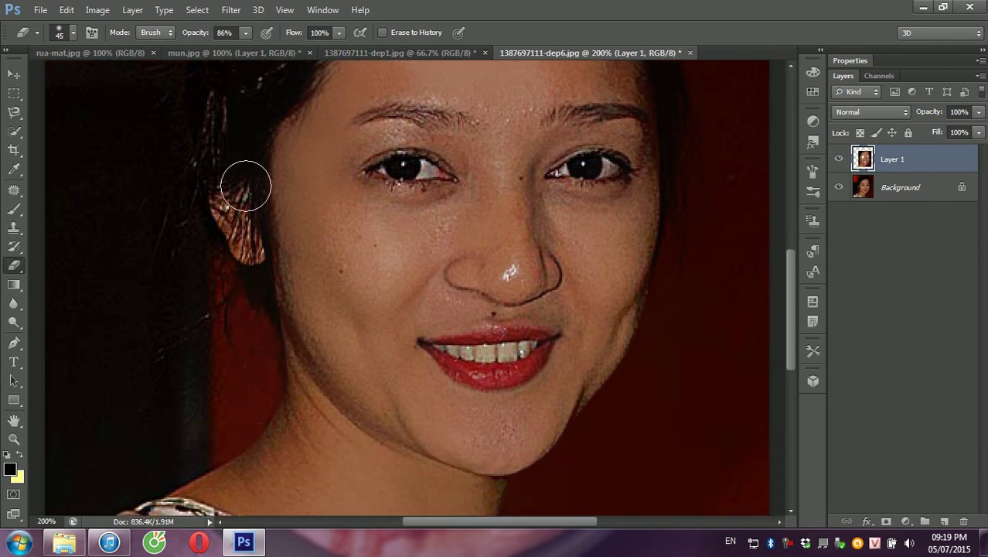
scroll(667, 363, "up", 2)
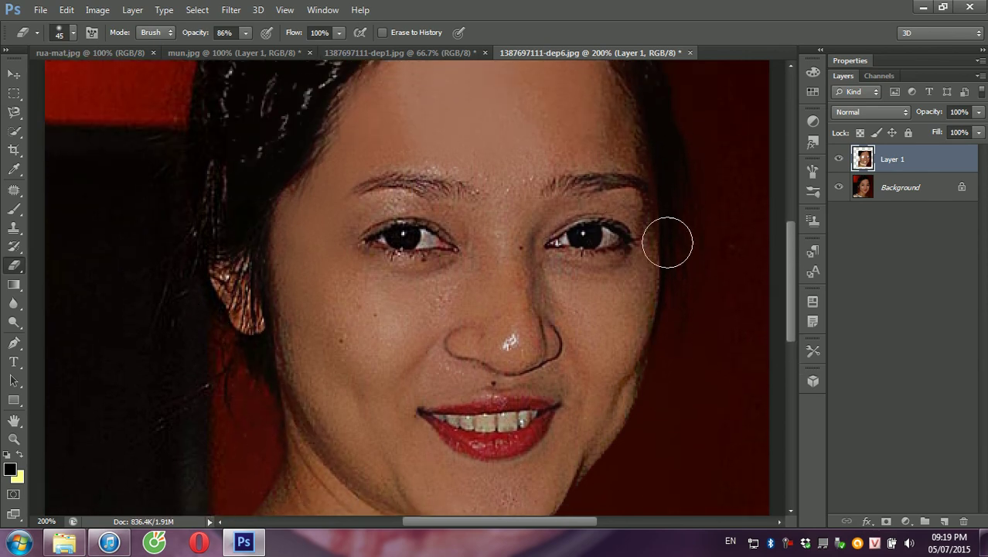
scroll(668, 242, "up", 1)
scroll(680, 217, "up", 1)
scroll(619, 135, "up", 1)
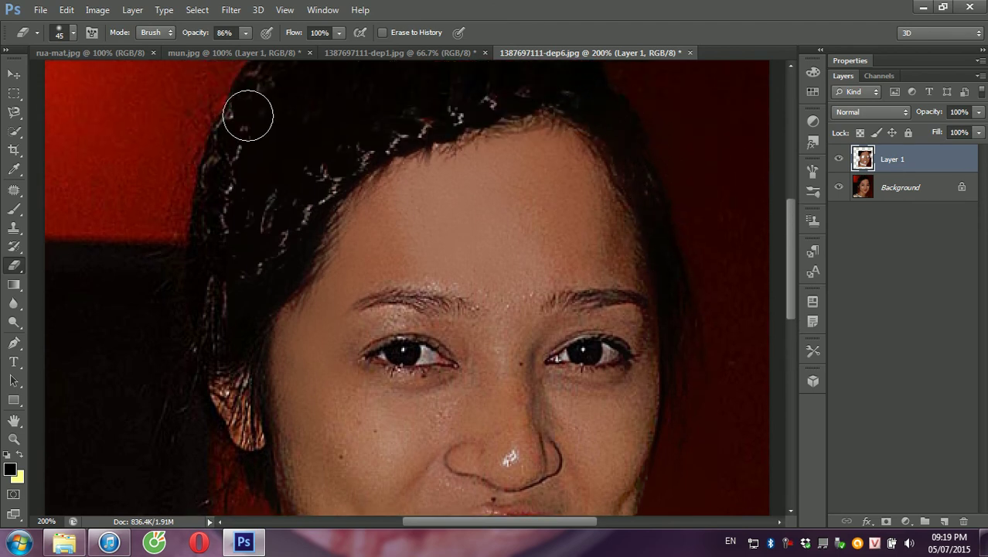
Step: Lower Layer 1's opacity to 65%
left_click(978, 112)
left_click_drag(964, 133, 953, 130)
key("ctrl+minus")
key("ctrl+minus")
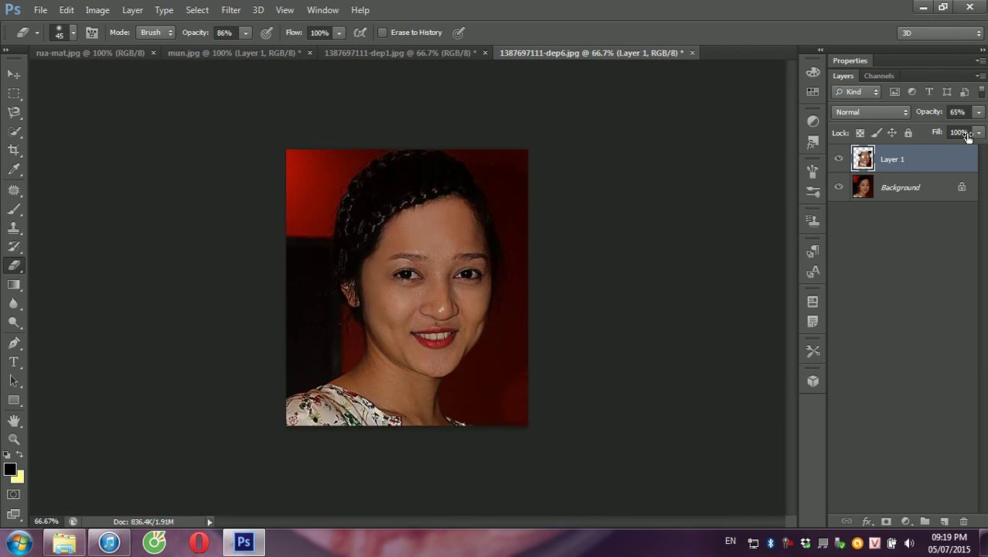
Step: Merge Layer 1 into the Background and duplicate the result as a new Layer 1
left_click(903, 192, "shift")
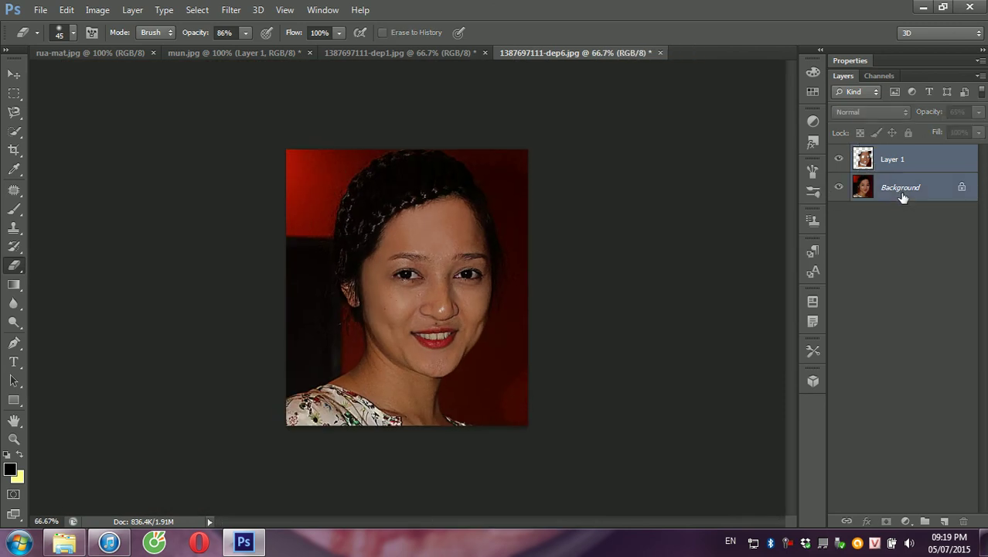
key("ctrl+e")
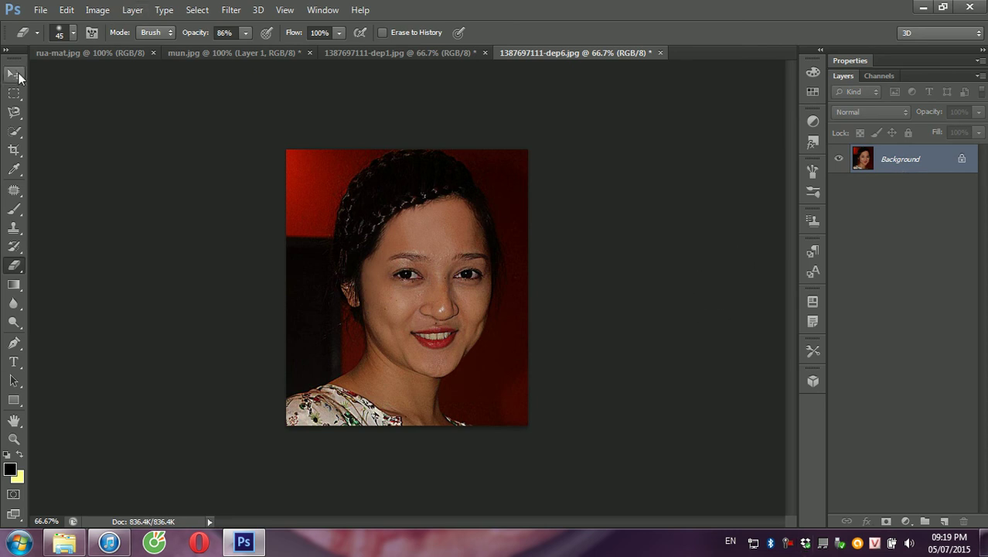
left_click(14, 73)
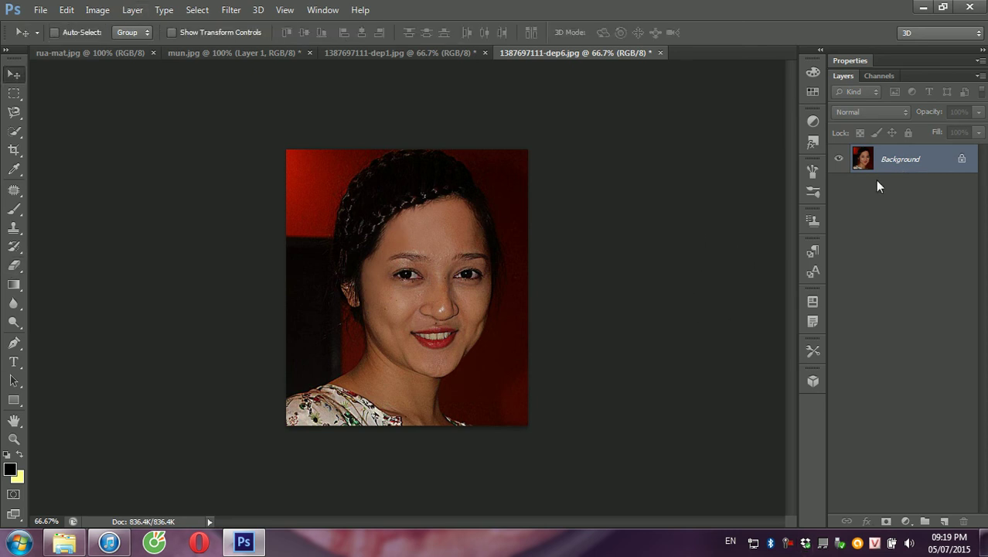
key("ctrl+j")
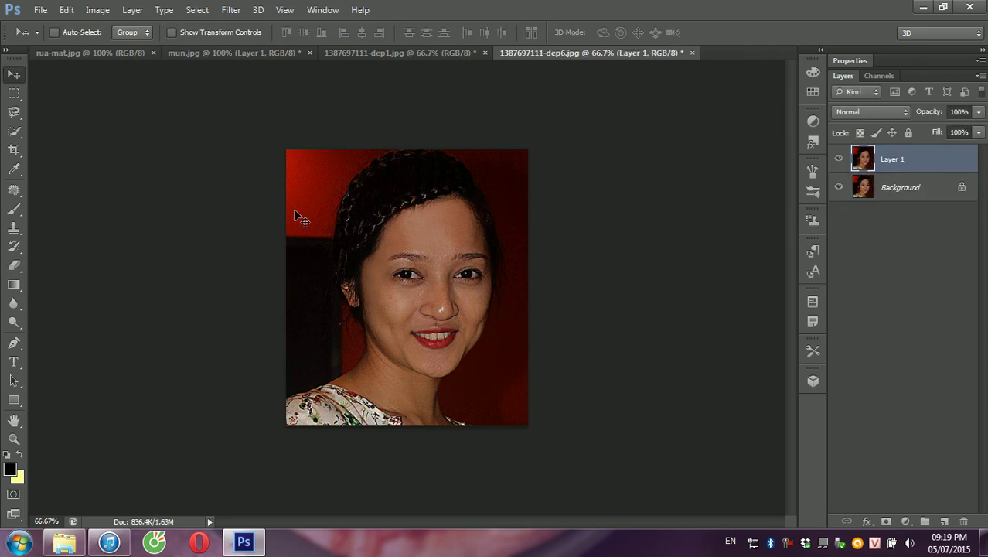
Step: Apply Brightness/Contrast to Layer 1 with brightness 55 and contrast -9
left_click(98, 10)
mouse_move(119, 46)
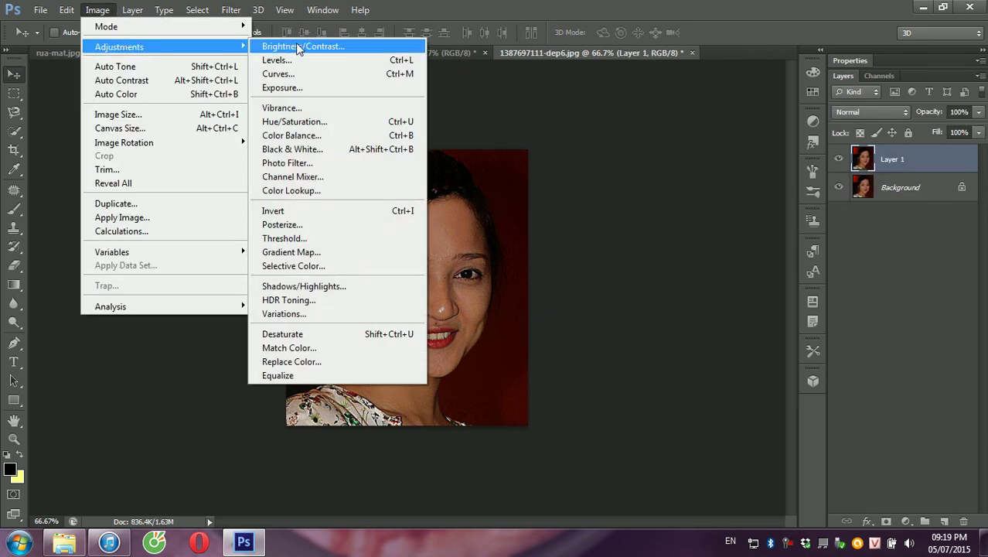
left_click(298, 48)
mouse_move(605, 167)
left_mouse_down()
mouse_move(633, 171)
mouse_move(594, 215)
left_mouse_up()
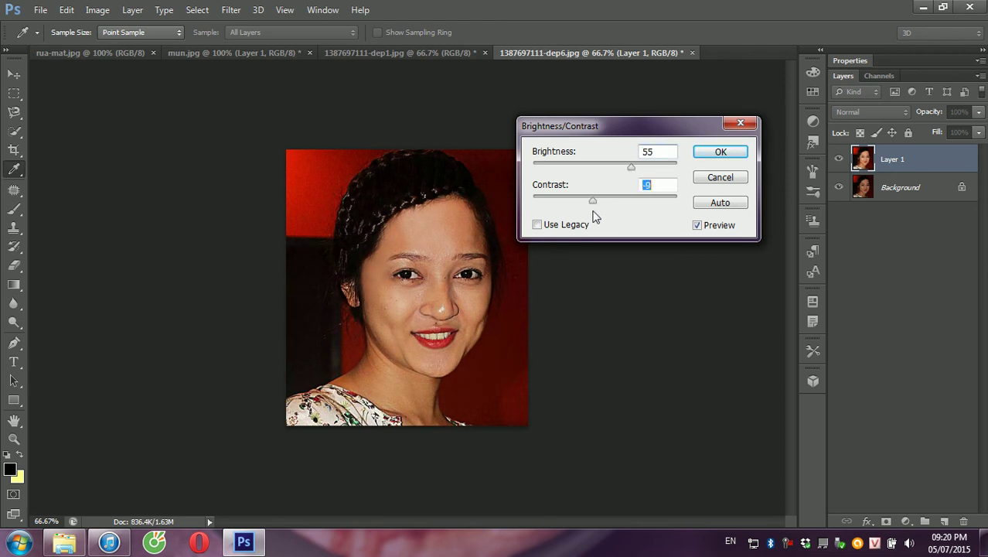
left_click(720, 152)
key("v")
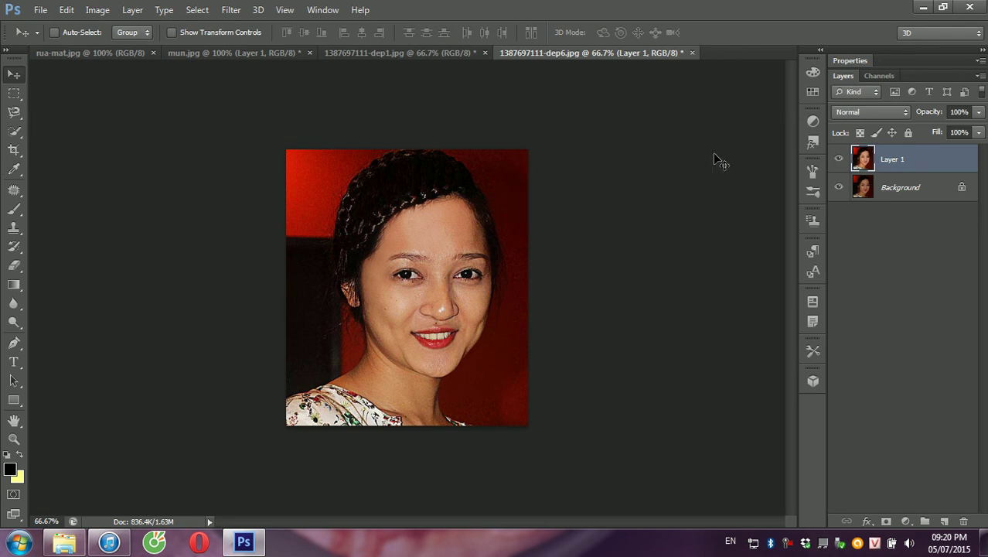